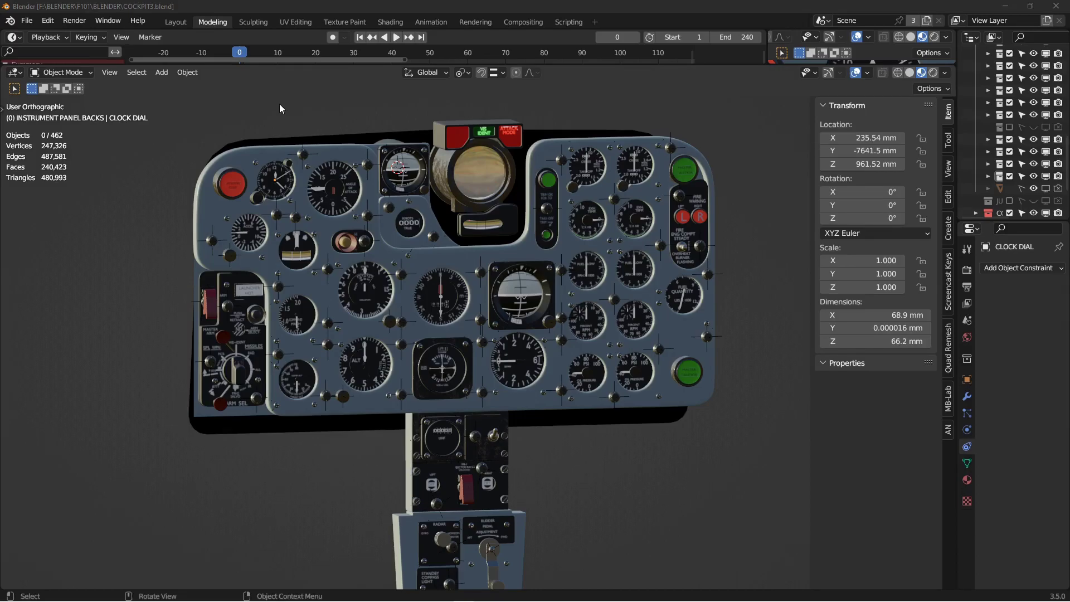
Step: Inspect the COCKPIT3 instrument panel and browse the download section of animation-nodes.com
left_click(266, 177)
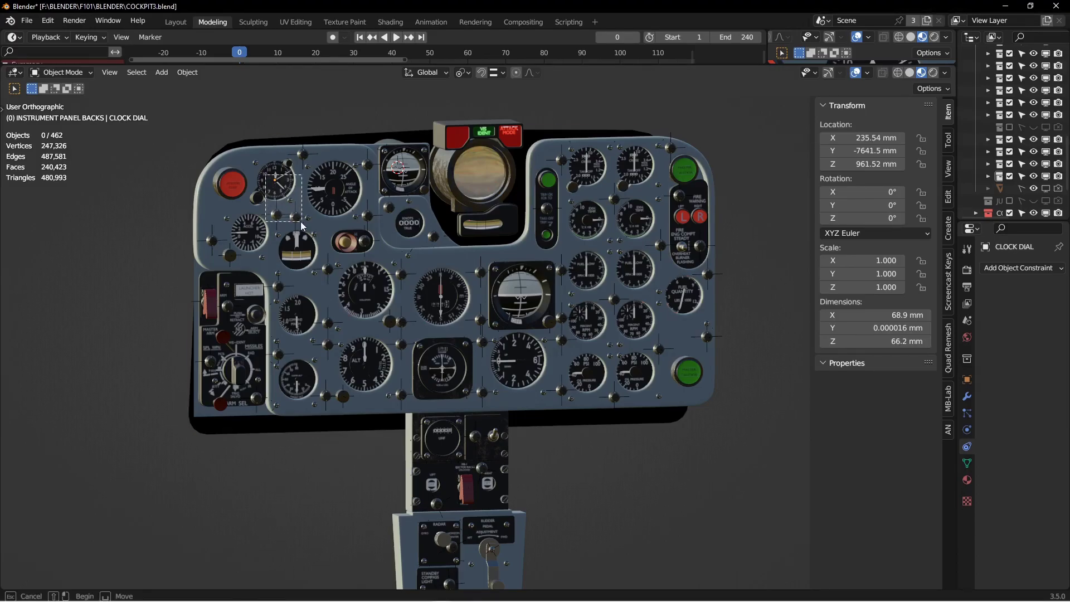
key("alt+a")
scroll(376, 302, "up", 4)
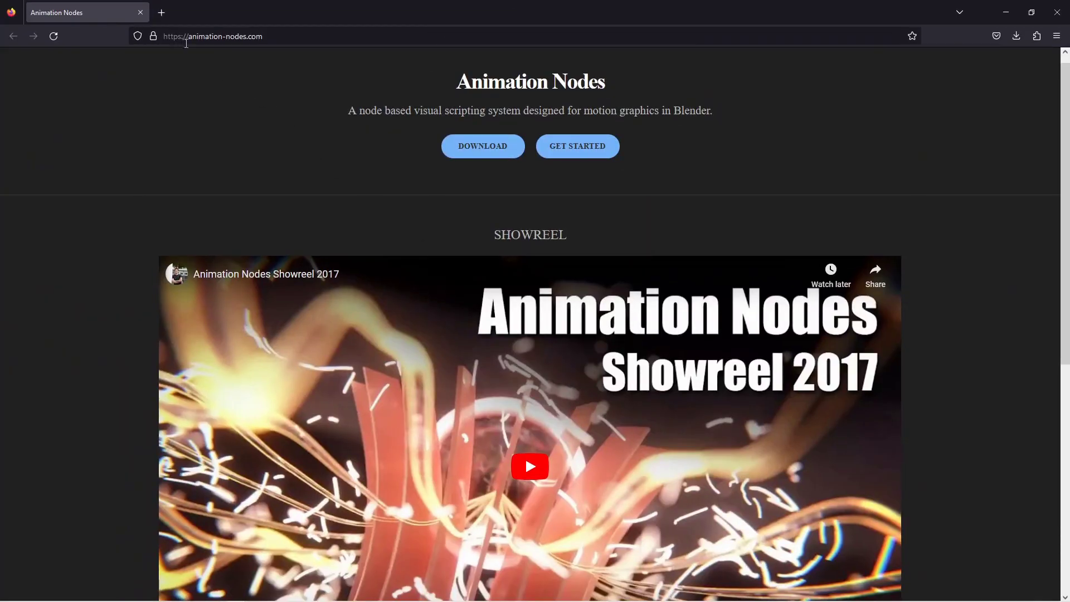
scroll(387, 218, "down", 6)
scroll(390, 290, "up", 7)
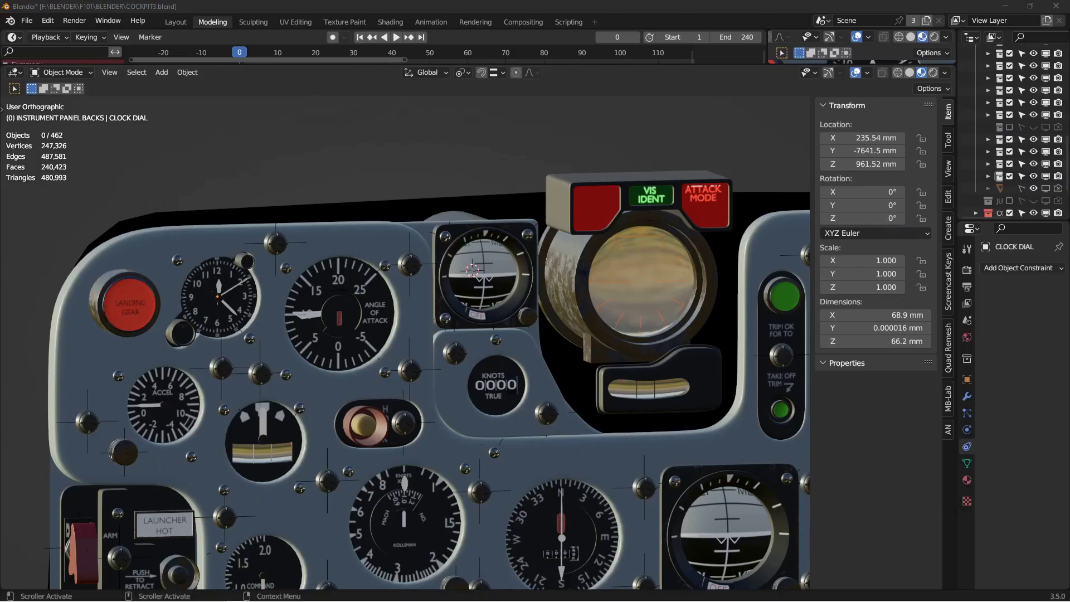
Step: Switch the 3D Viewport to an Animation Nodes editor and drag its border down to enlarge the timeline
left_click(15, 72)
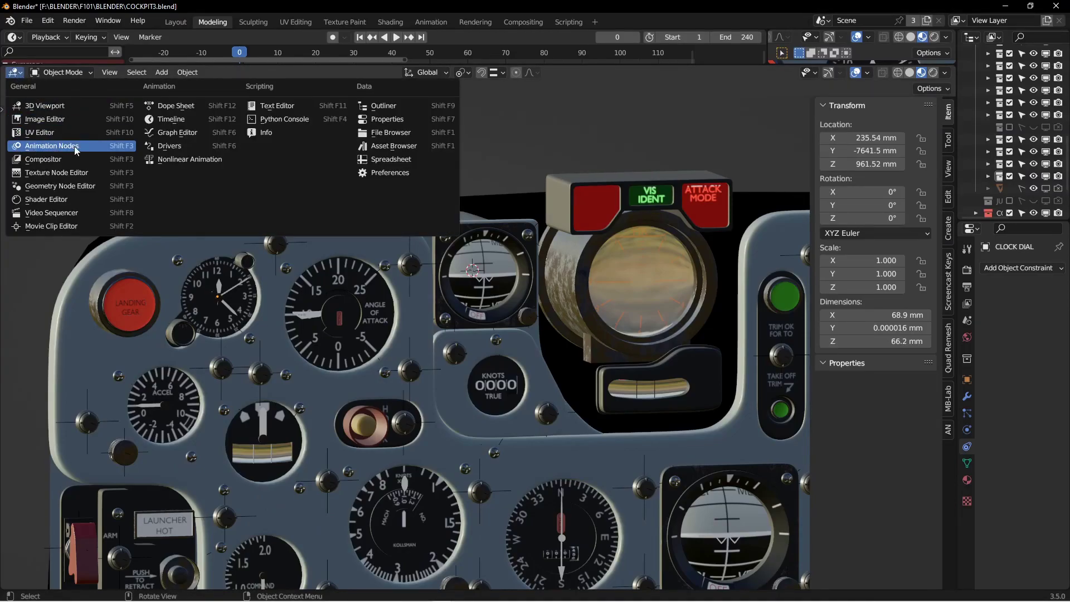
left_click(55, 146)
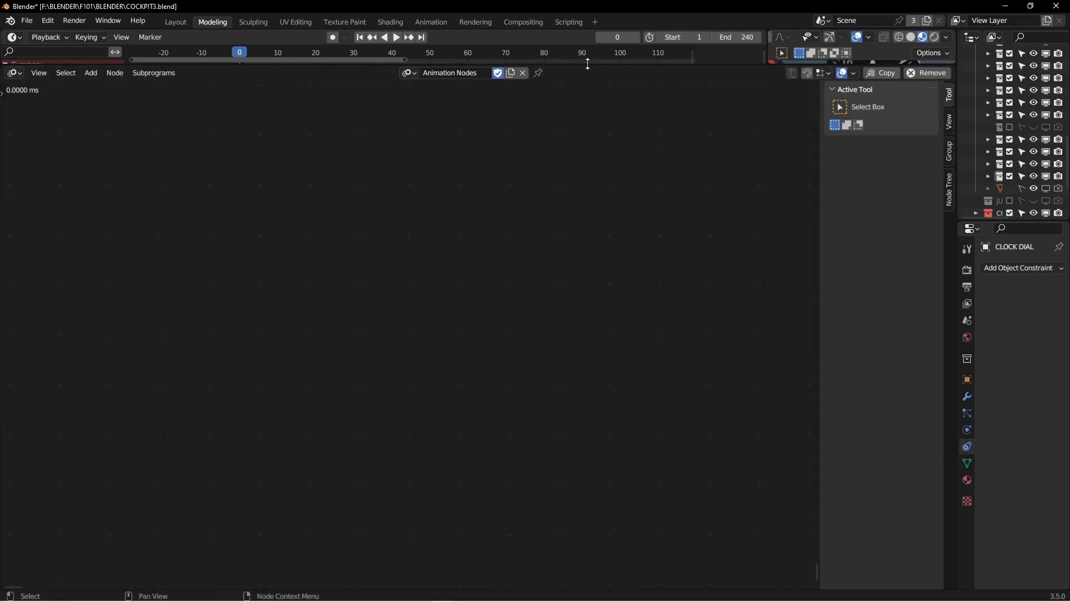
left_click_drag(587, 63, 575, 181)
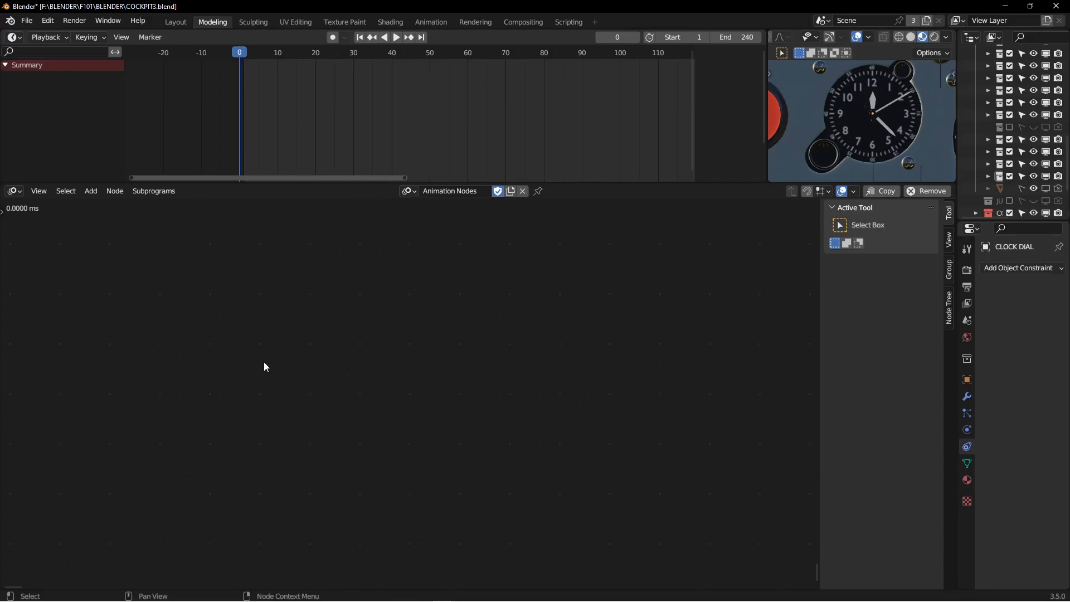
Step: Add an Object Input node, eyedrop CLOCK SECOND HAND into it, and widen it to show the name
key("shift+a")
left_click(236, 242)
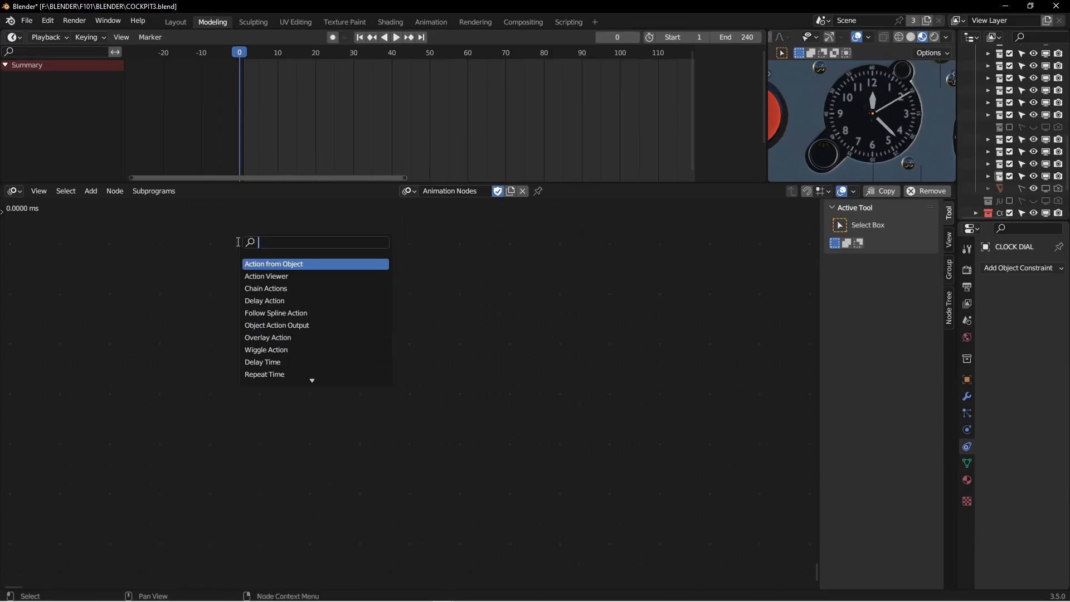
type("OBJECT INP")
key("Return")
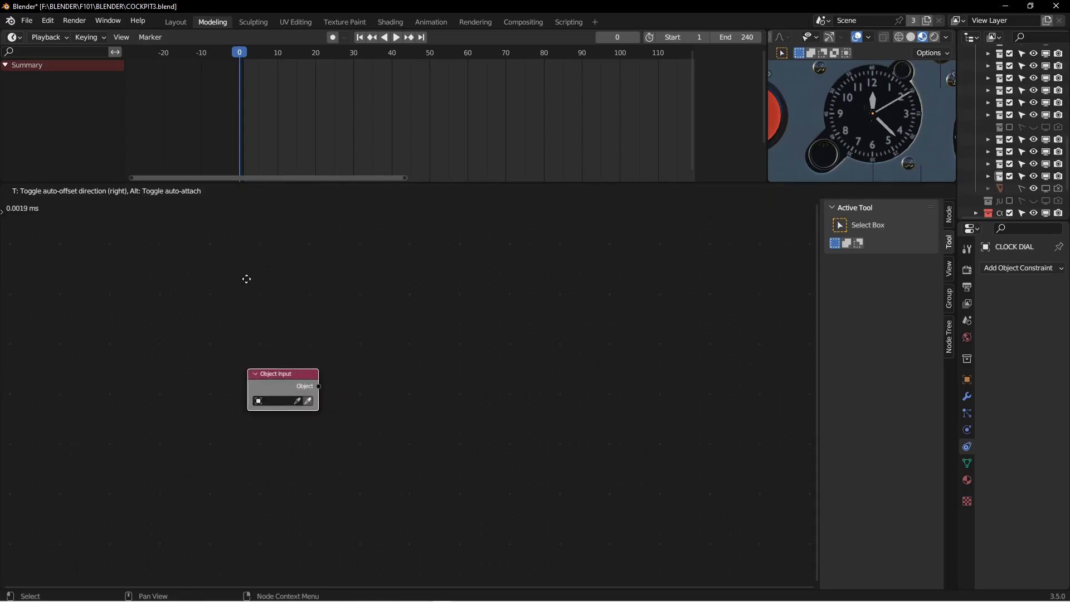
left_click(290, 306)
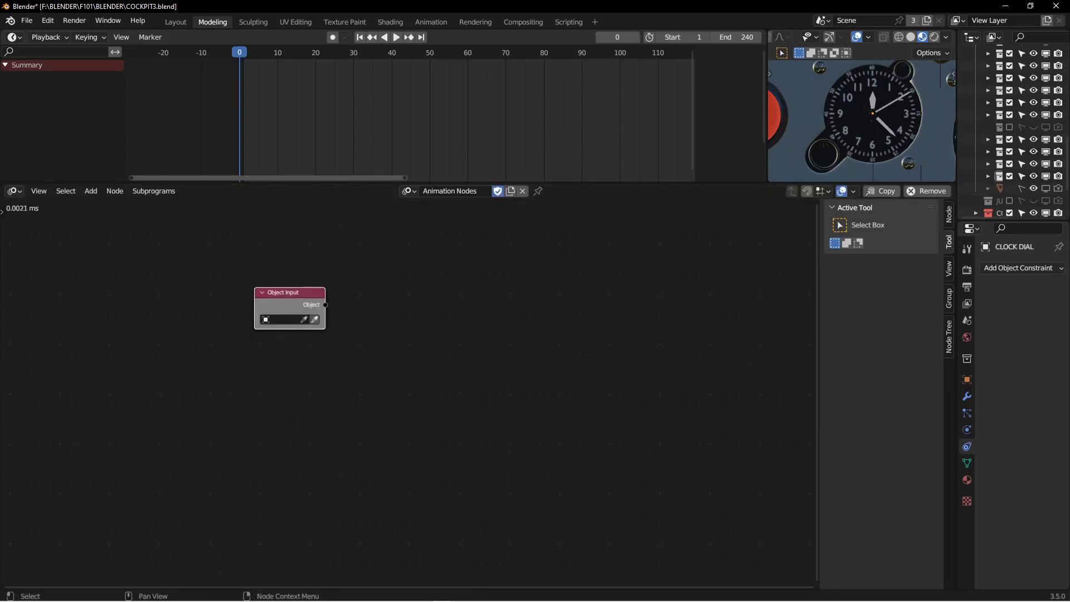
left_click(303, 321)
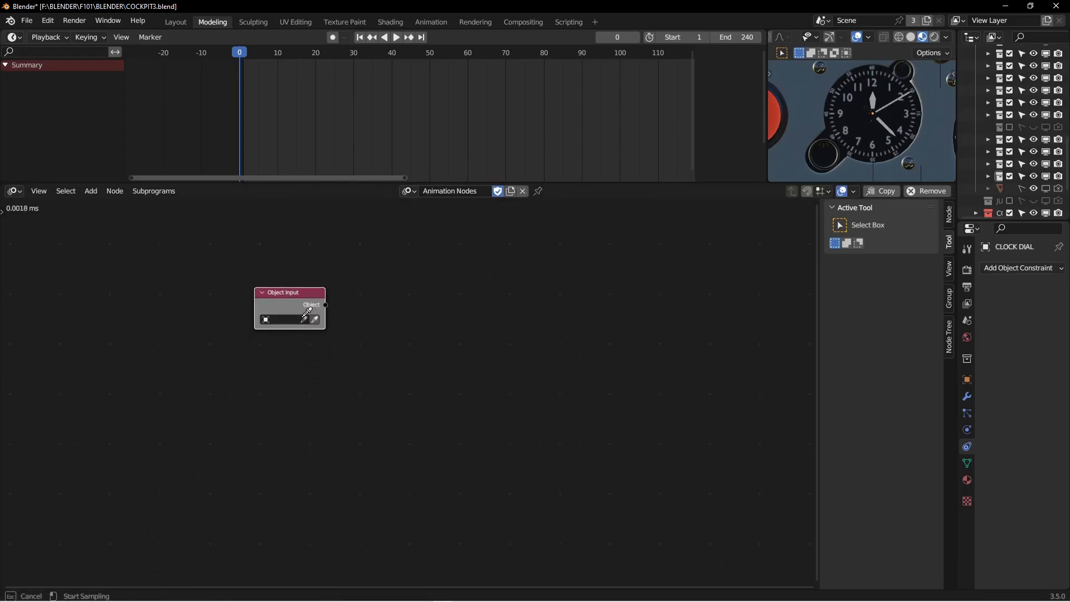
left_click(893, 101)
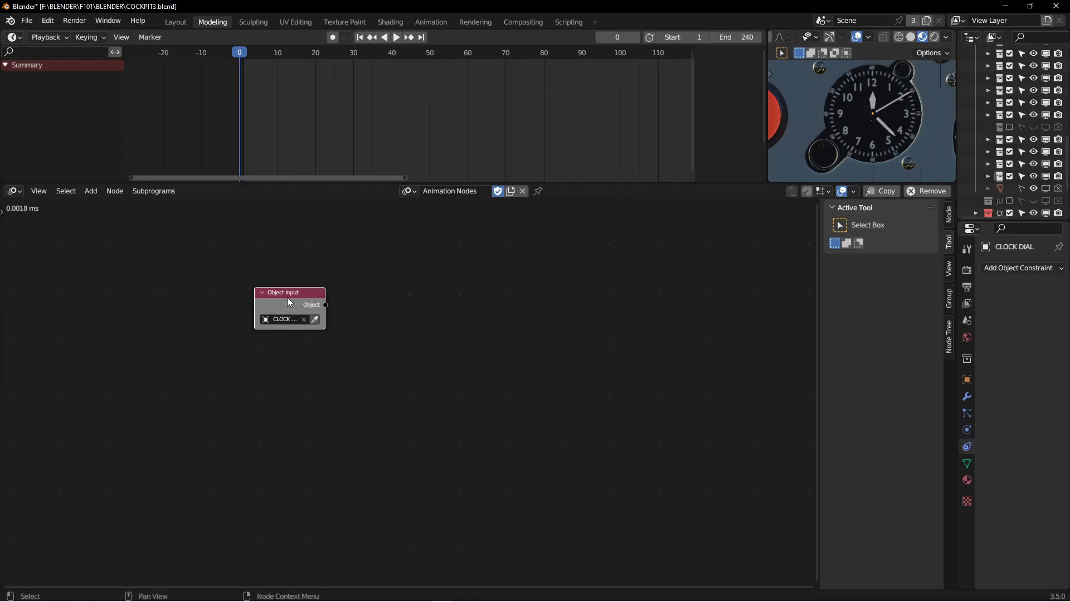
left_click_drag(257, 306, 207, 305)
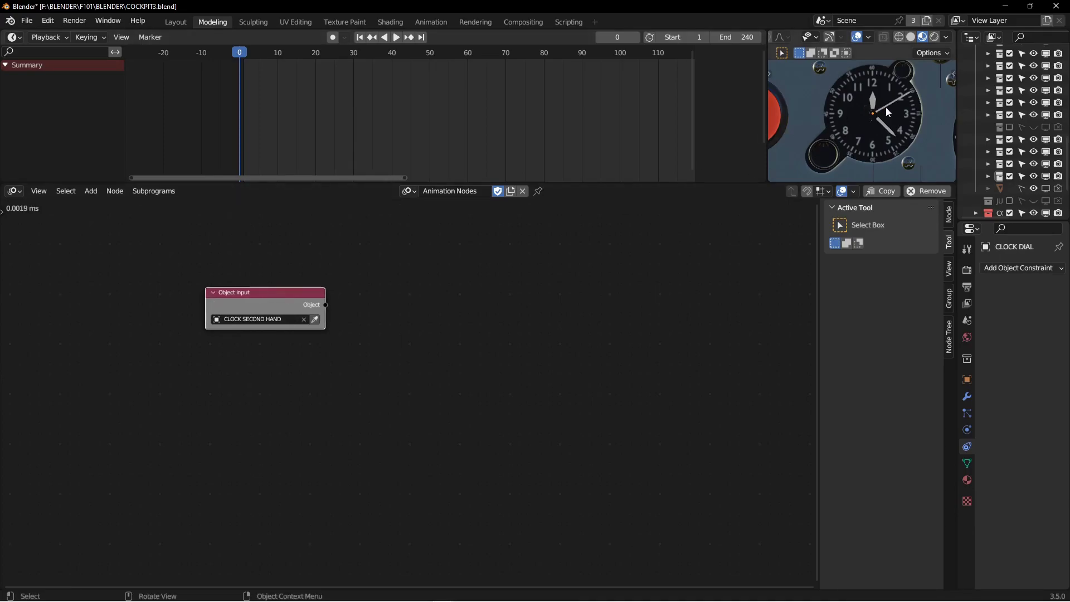
left_click(409, 306)
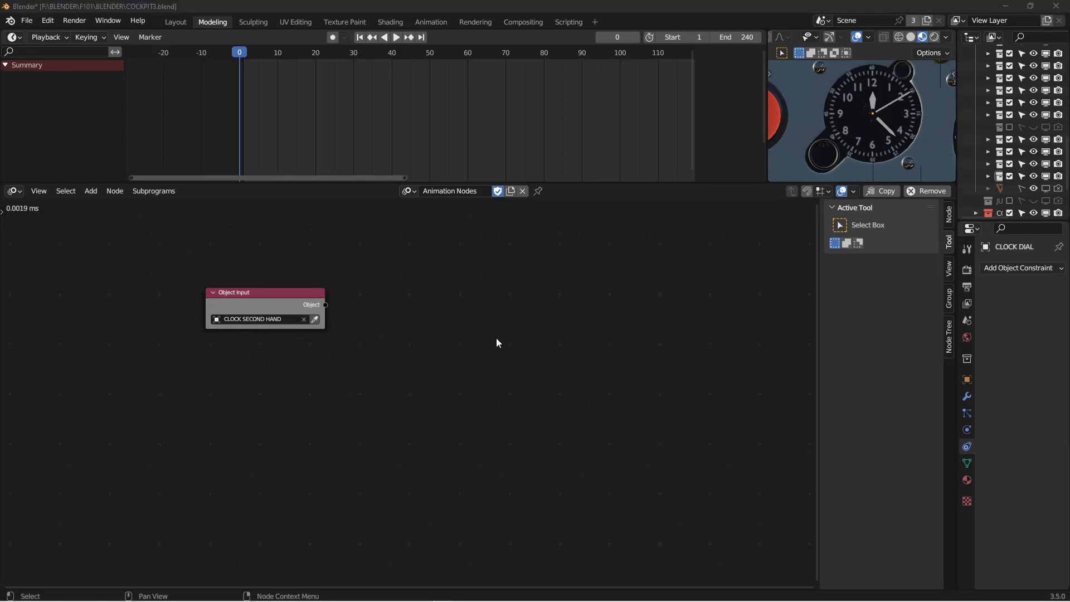
Step: Add an Object Transforms Output node to the tree via node search
key("shift+a")
mouse_move(496, 338)
left_click(470, 243)
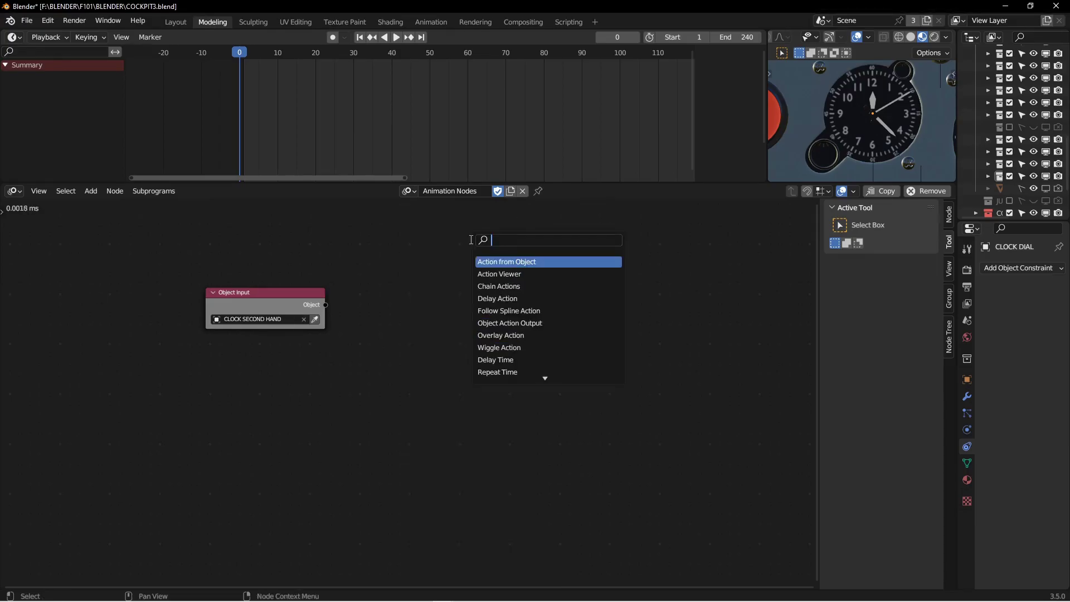
type("OBJECT TRA")
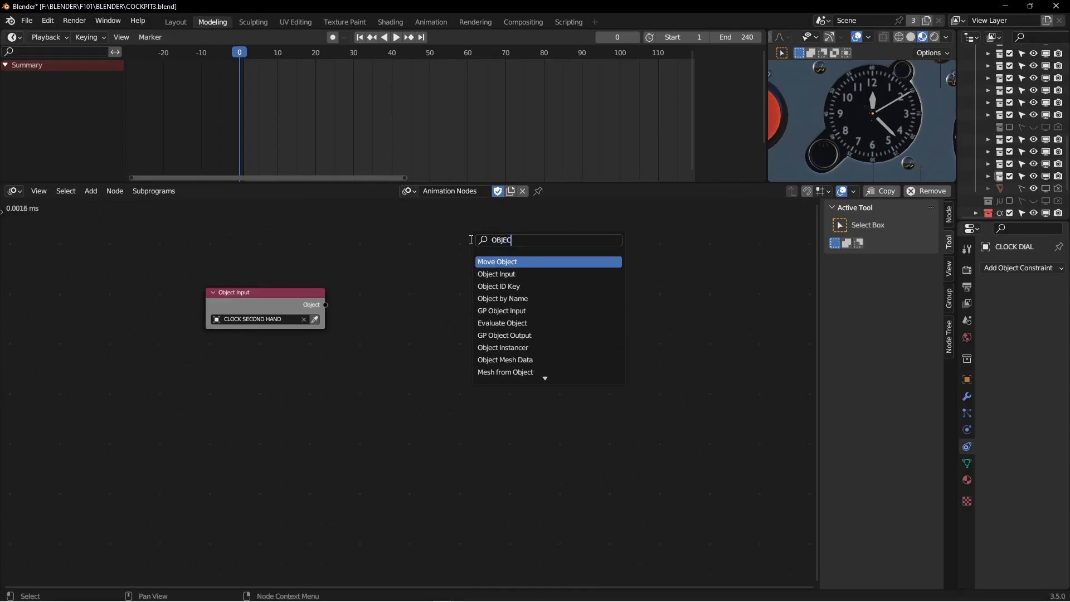
key("Down")
key("Down")
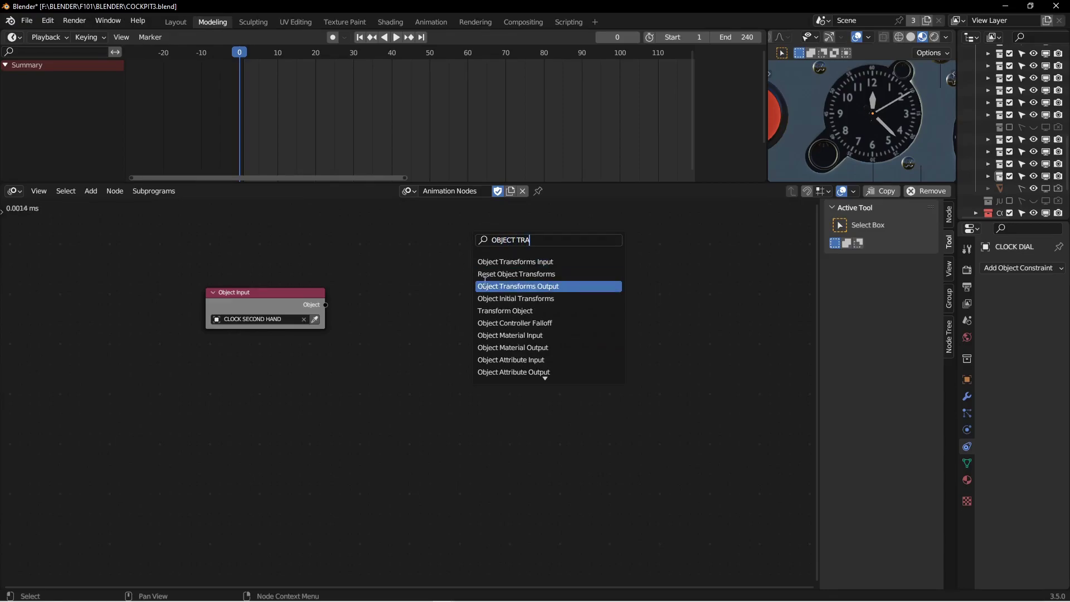
key("Return")
left_click(455, 315)
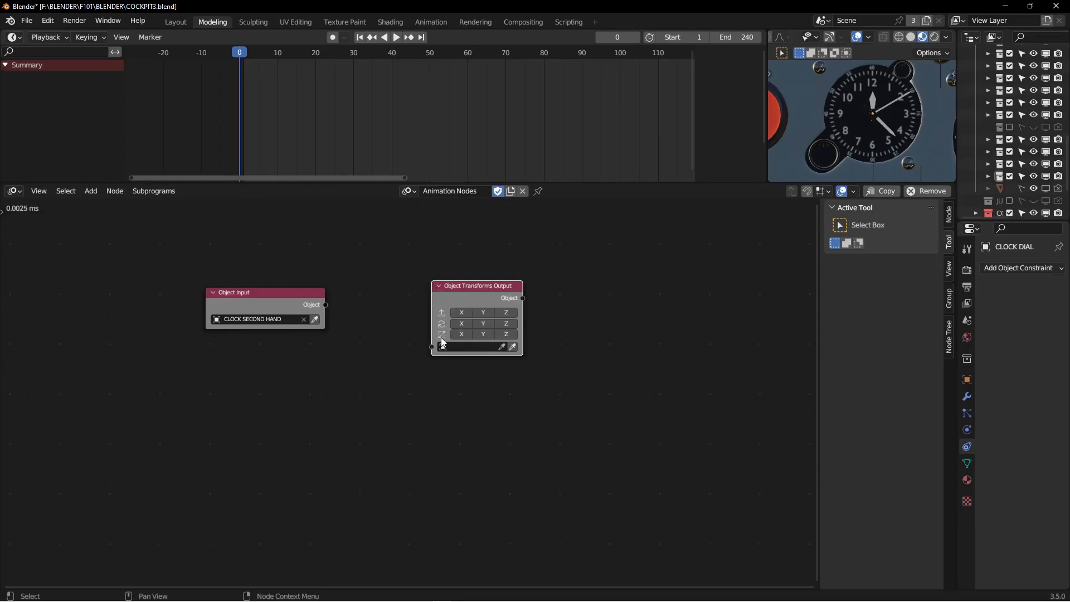
Step: Link Object Input's Object output to its Object input and move it up-left
left_click_drag(325, 305, 359, 277)
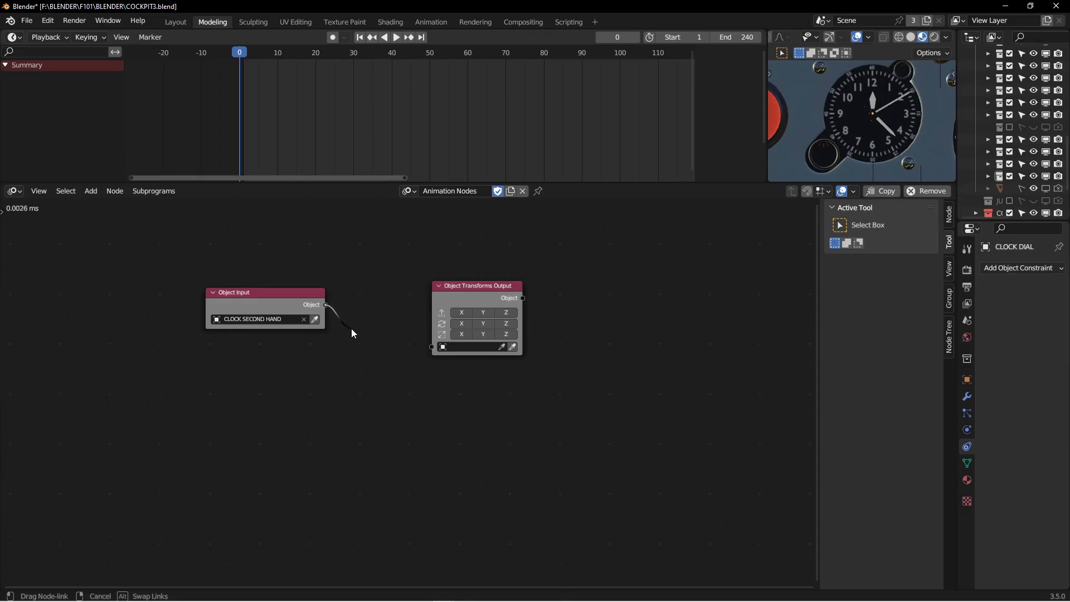
left_click_drag(407, 341, 432, 347)
left_click_drag(466, 284, 415, 241)
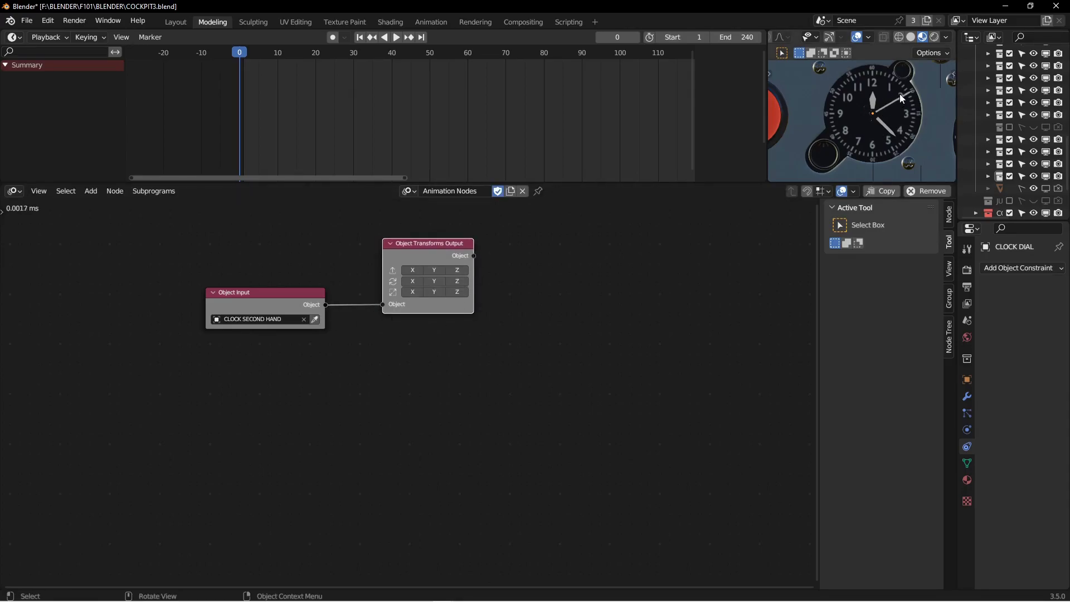
Step: Enable Rotation Y, test-turn the second hand, reset Y to 0°, and reposition the nodes
left_click(439, 279)
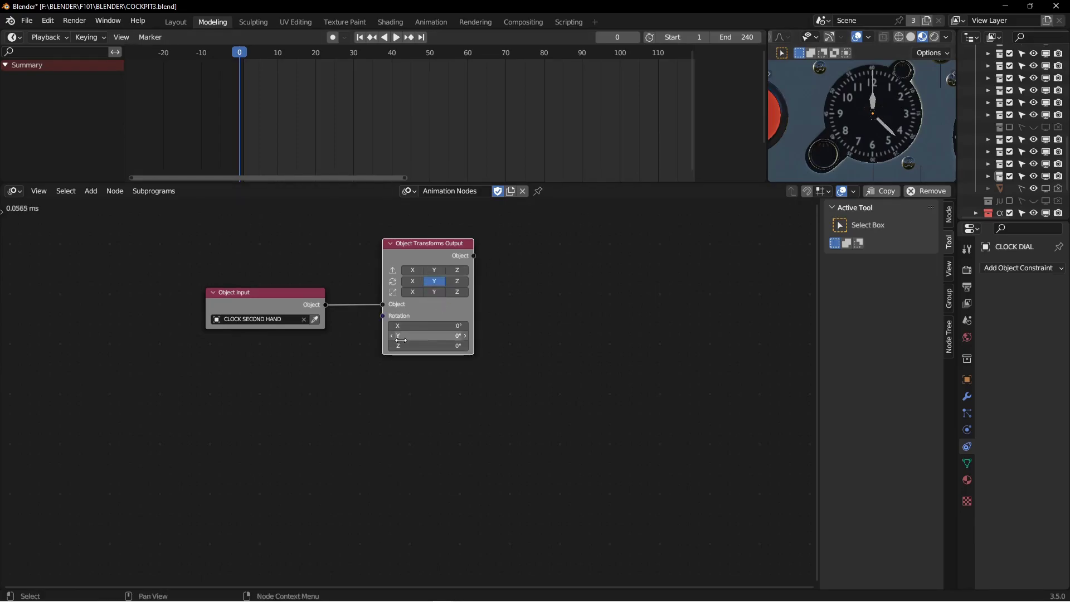
left_click_drag(407, 336, 431, 340)
left_click(435, 335)
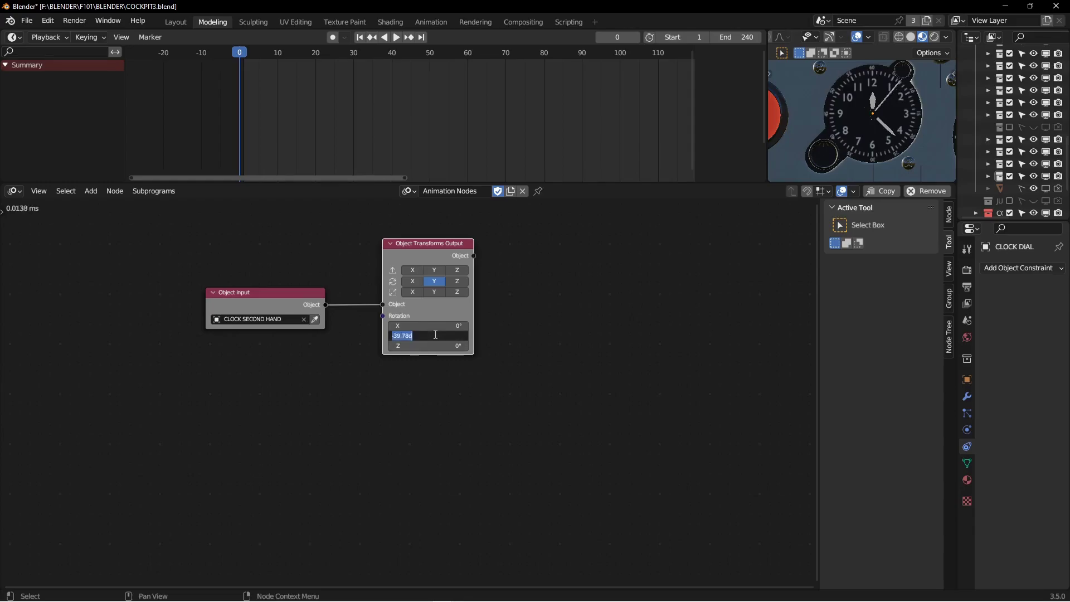
type("0")
key("Return")
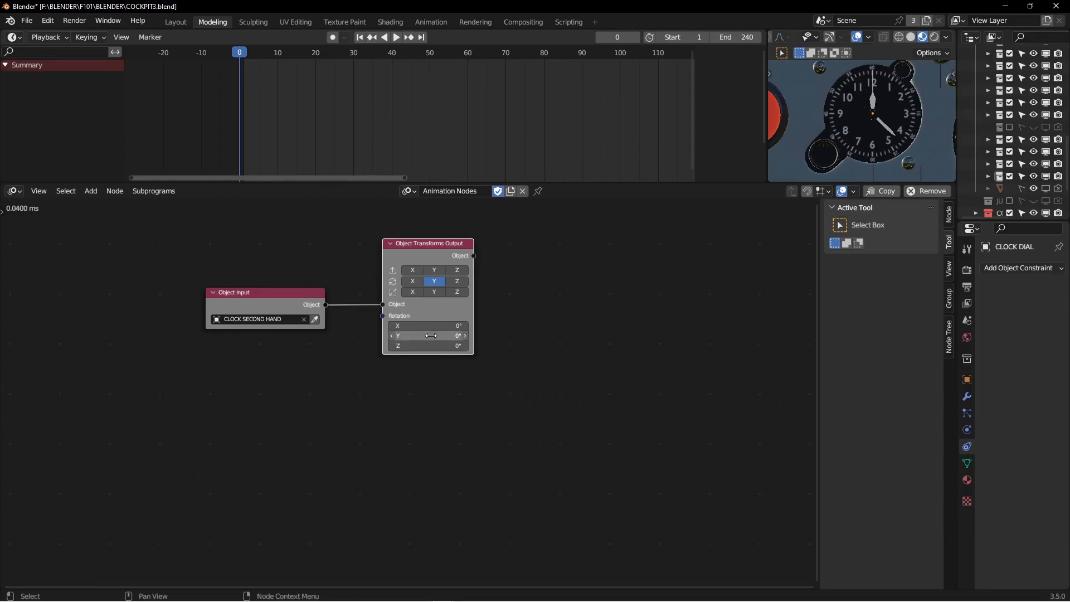
left_click_drag(304, 302, 311, 252)
middle_click_drag(279, 366, 459, 373)
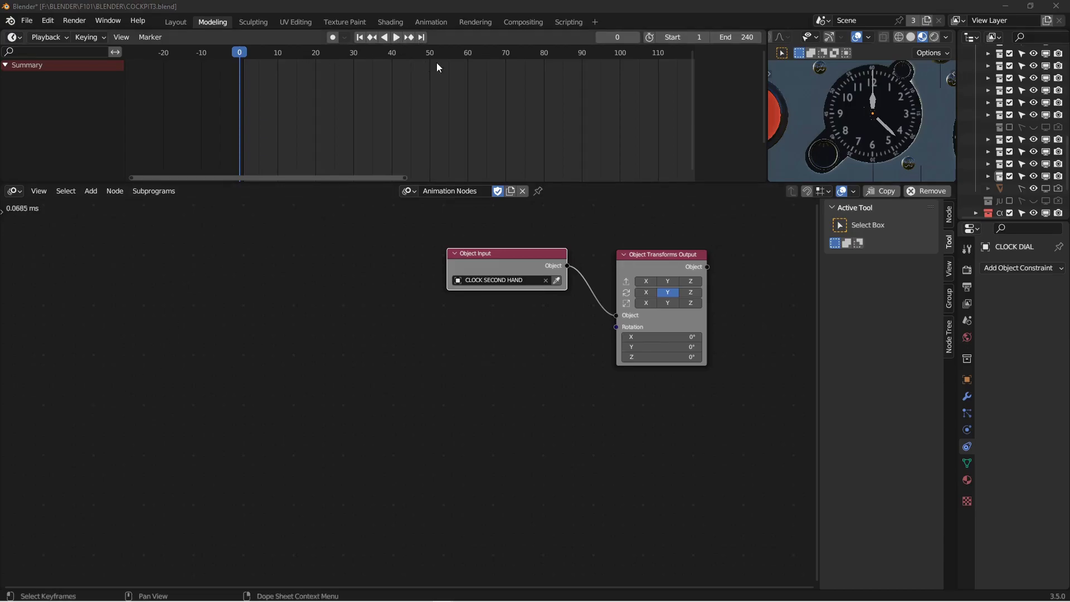
Step: Add a Time Info node and place it at the lower left of the tree
key("shift+a")
left_click(220, 243)
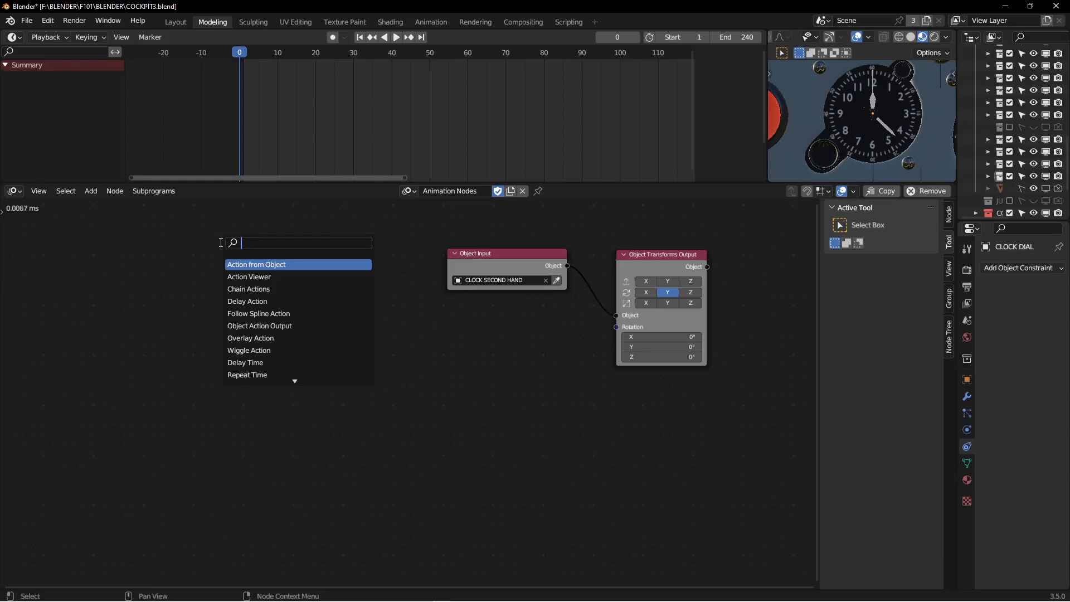
type("TIME")
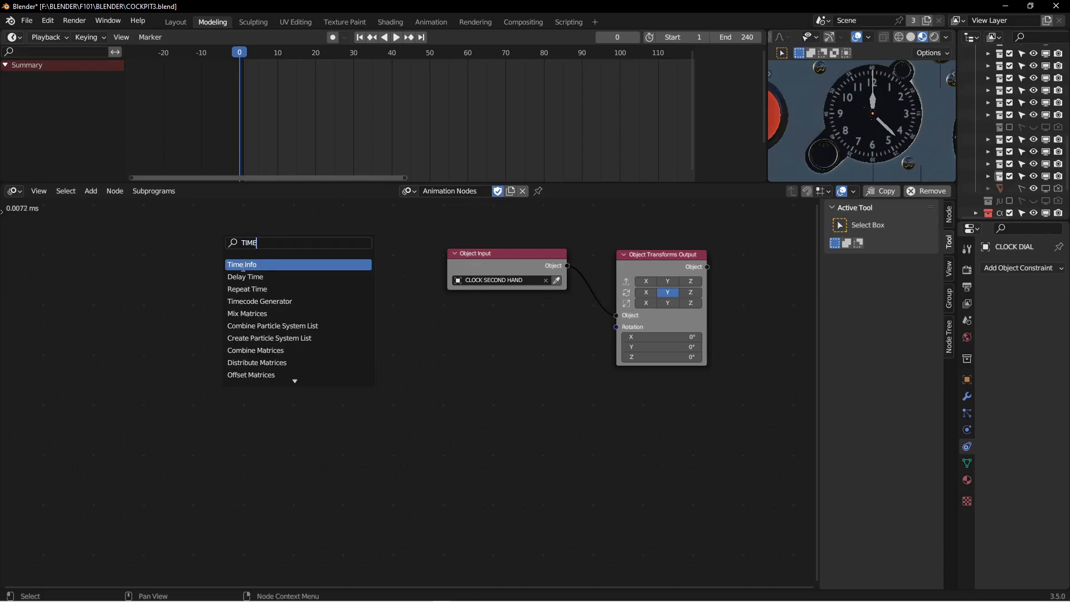
left_click(243, 269)
left_click(109, 288)
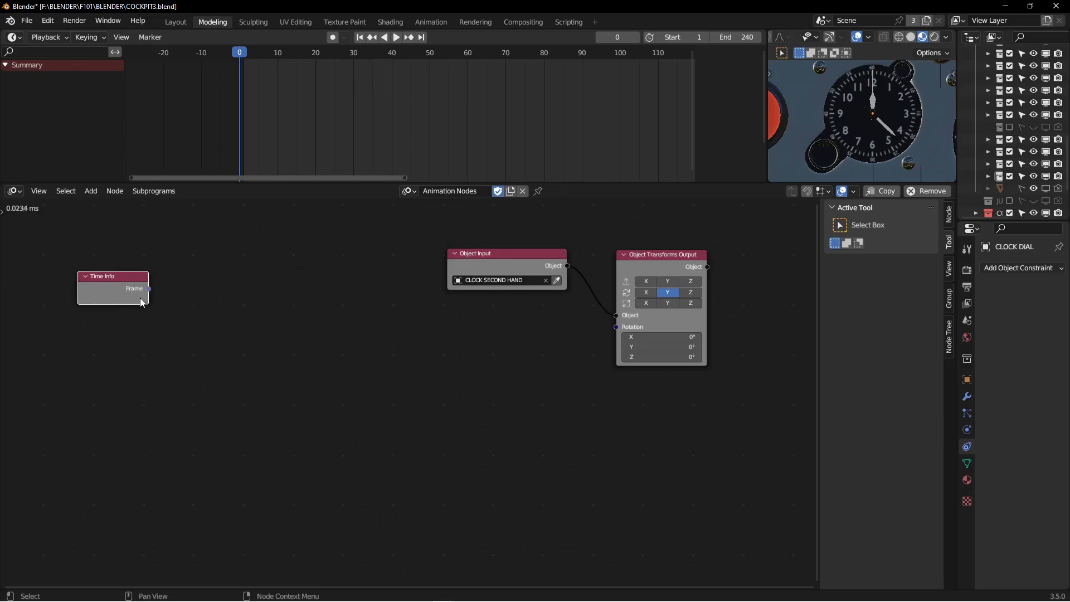
left_click_drag(123, 289, 115, 321)
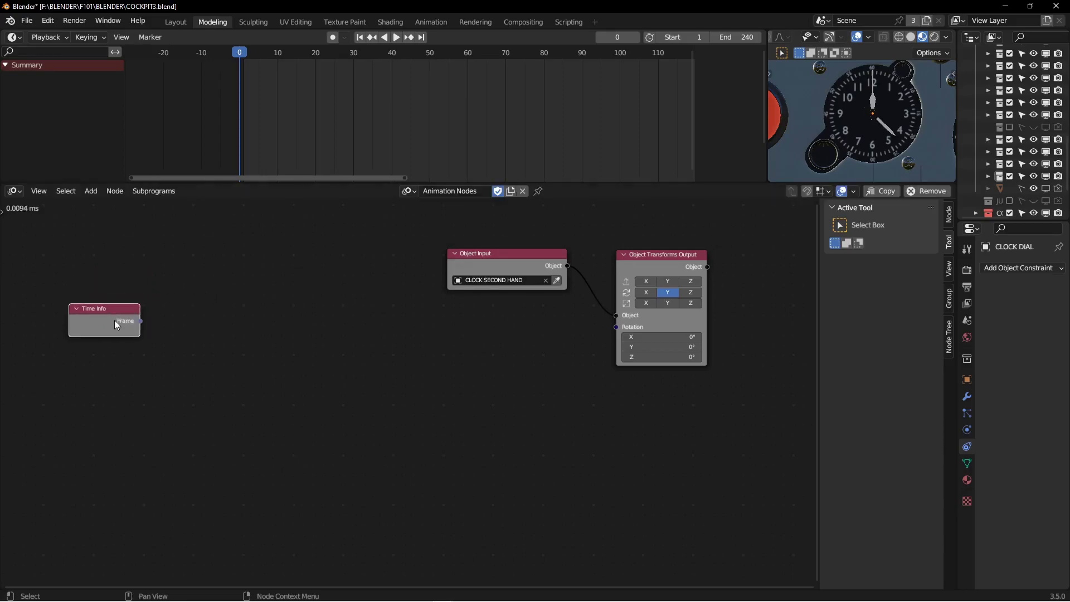
left_click(205, 309)
Step: Add a Math node taking Time Info's Frame as A, with B set to 24
key("shift+a")
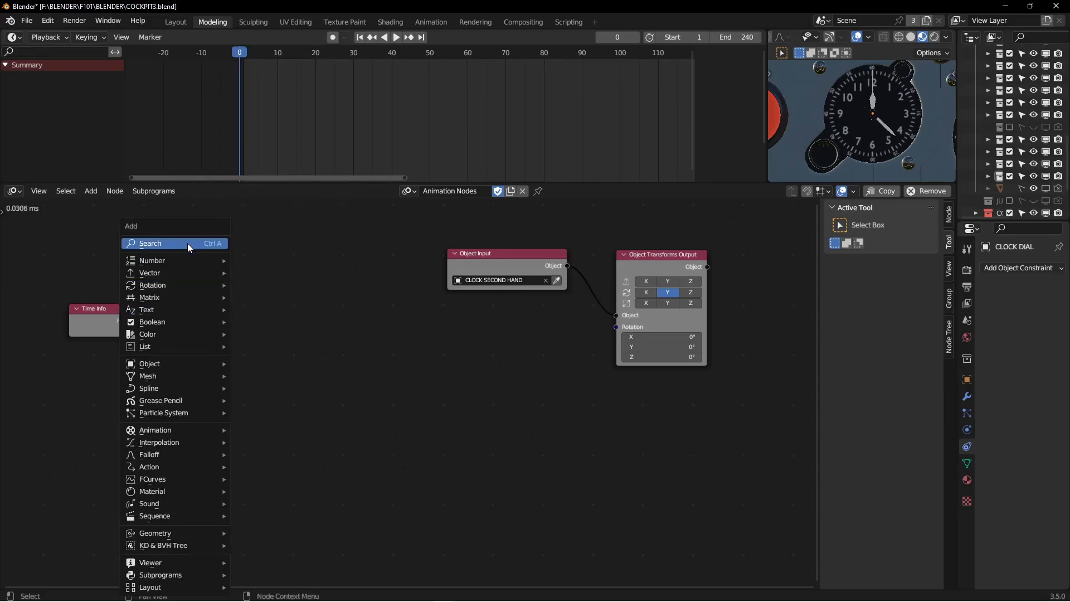
left_click(188, 243)
type("math")
key("Return")
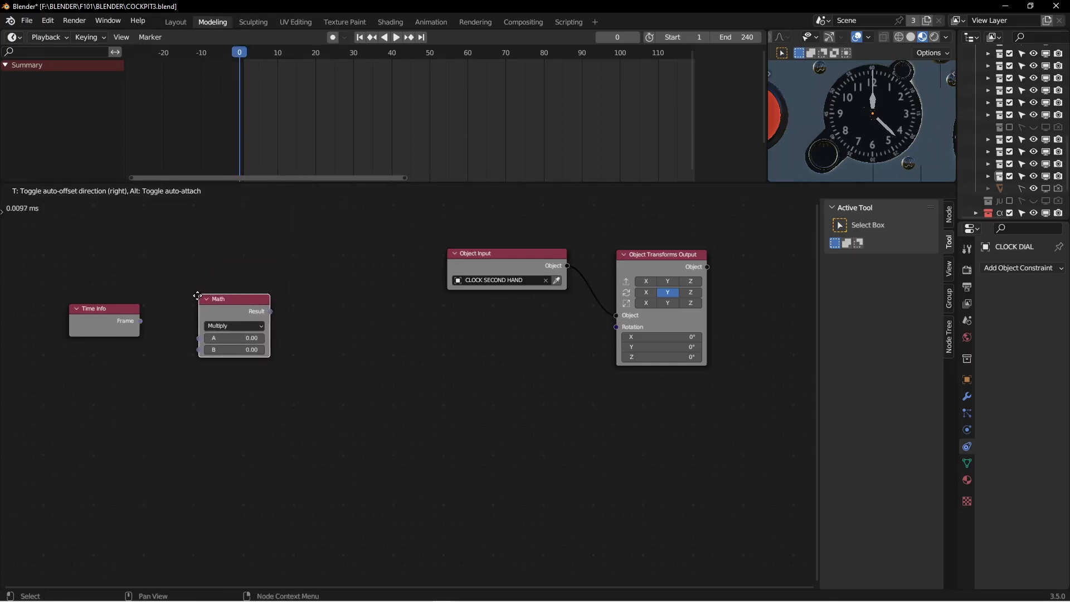
left_click(149, 316)
left_click_drag(140, 321, 183, 339)
left_click(216, 350)
type("24")
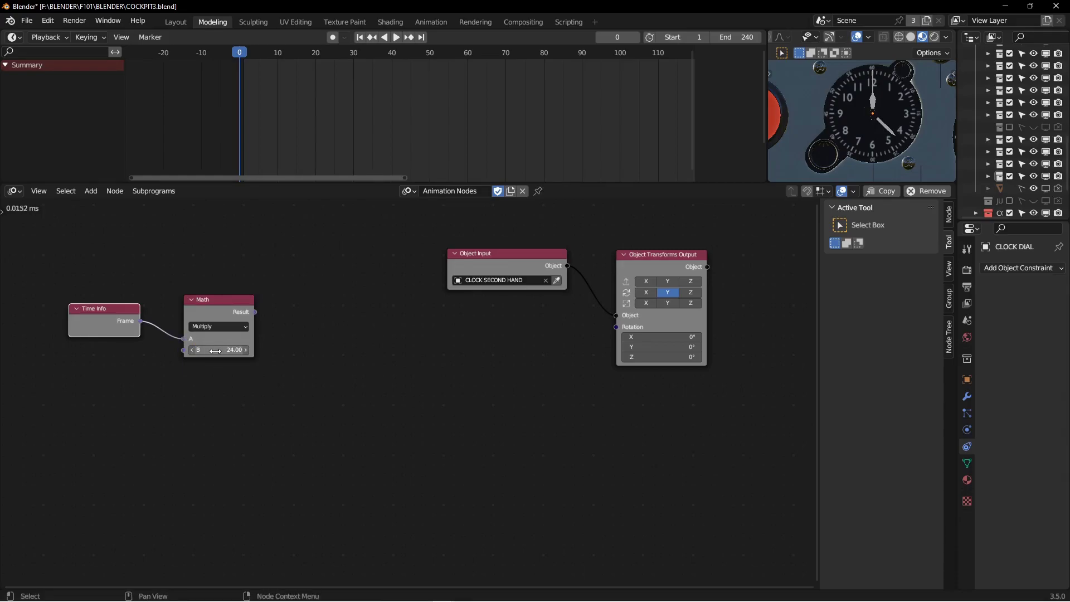
key("Return")
Step: Move the Math node closer and add a narrowed Viewer node above it
left_click_drag(235, 301, 210, 312)
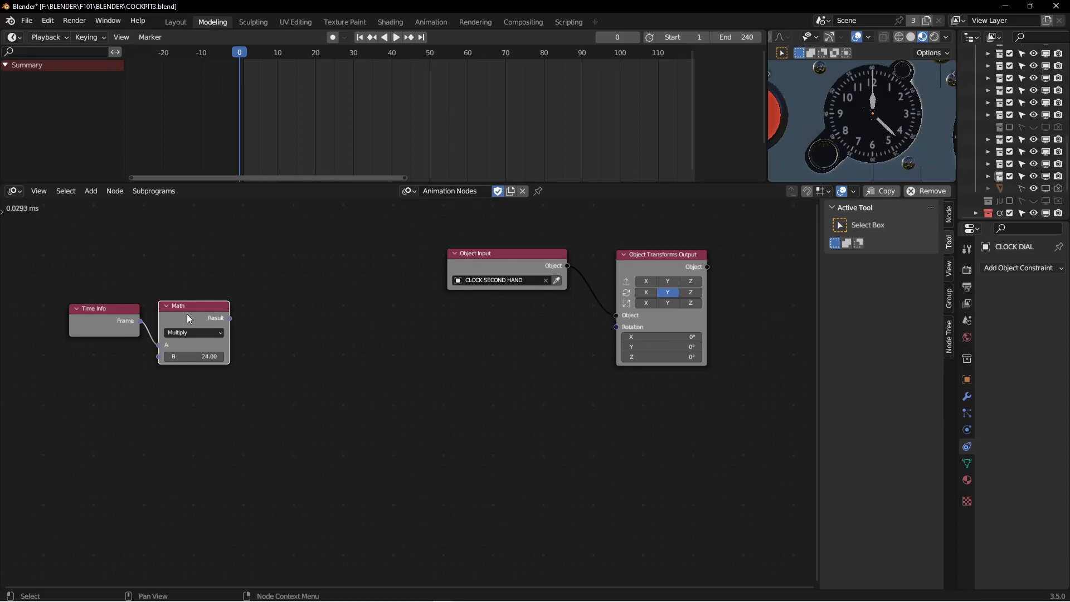
key("w")
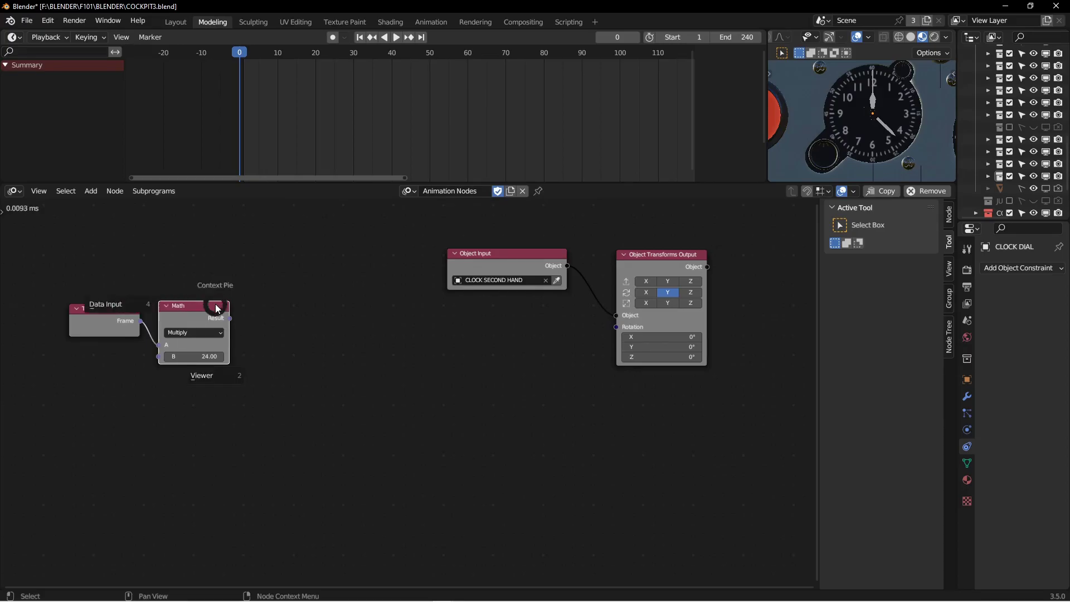
left_click(205, 377)
left_click(157, 268)
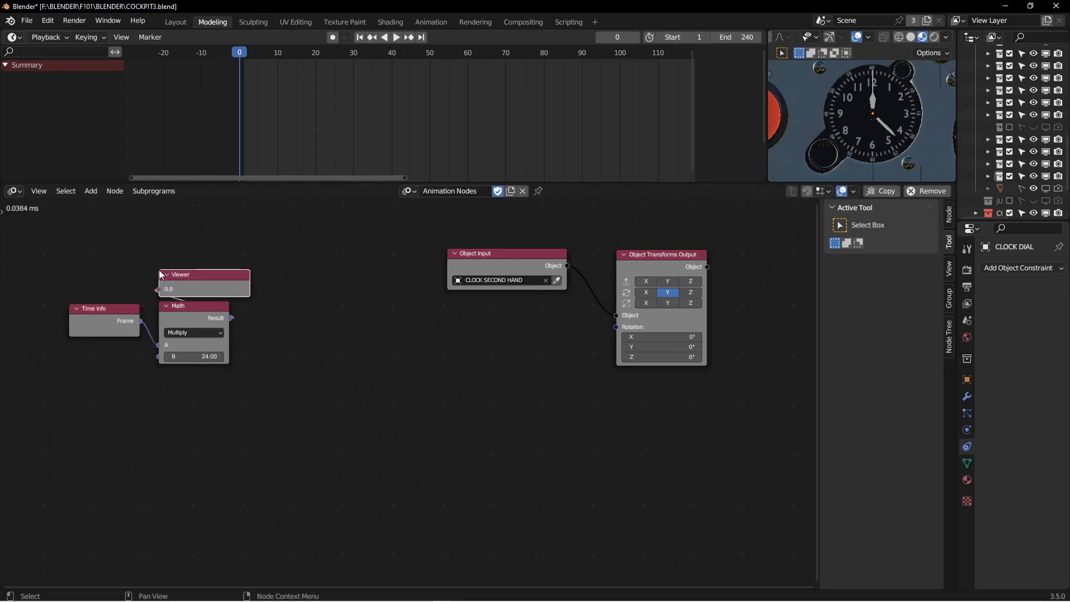
left_click_drag(248, 278, 230, 278)
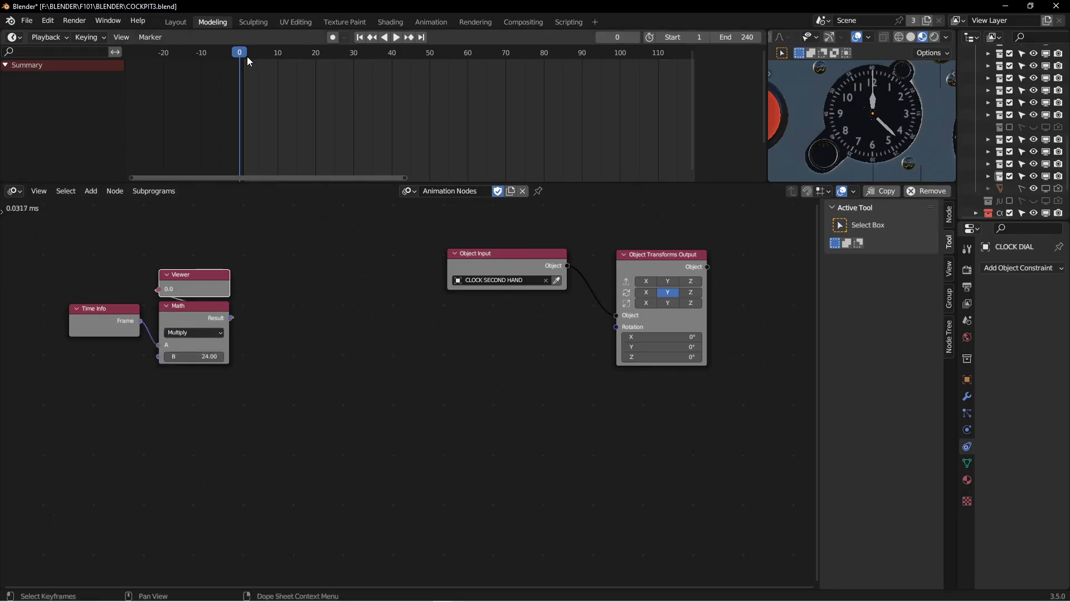
Step: Scrub the timeline, then switch the Math operation from Multiply to Divide
left_click_drag(248, 61, 370, 58)
left_click(189, 333)
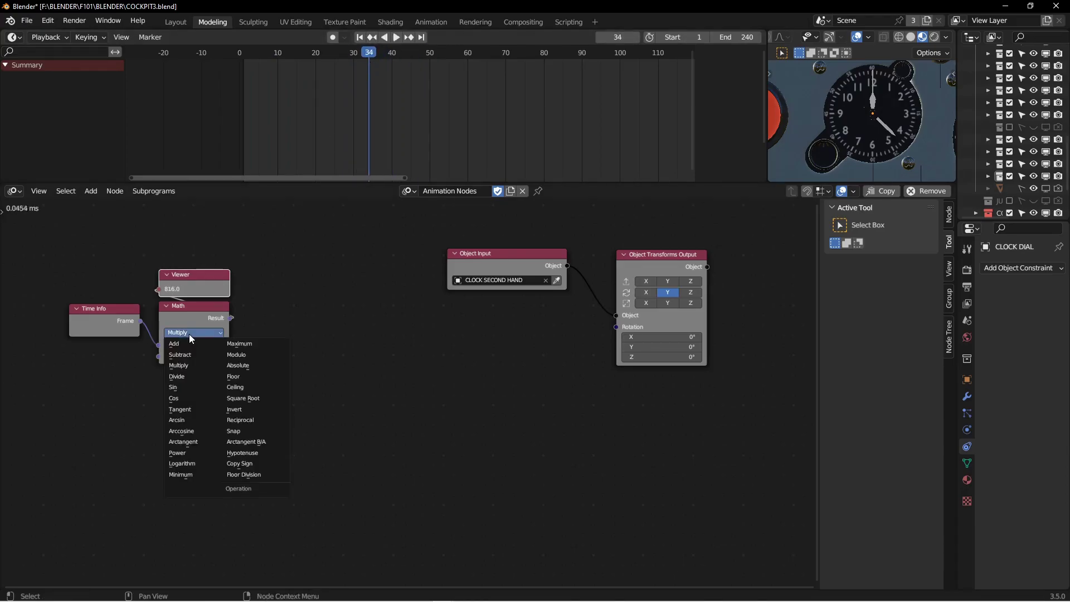
left_click(177, 376)
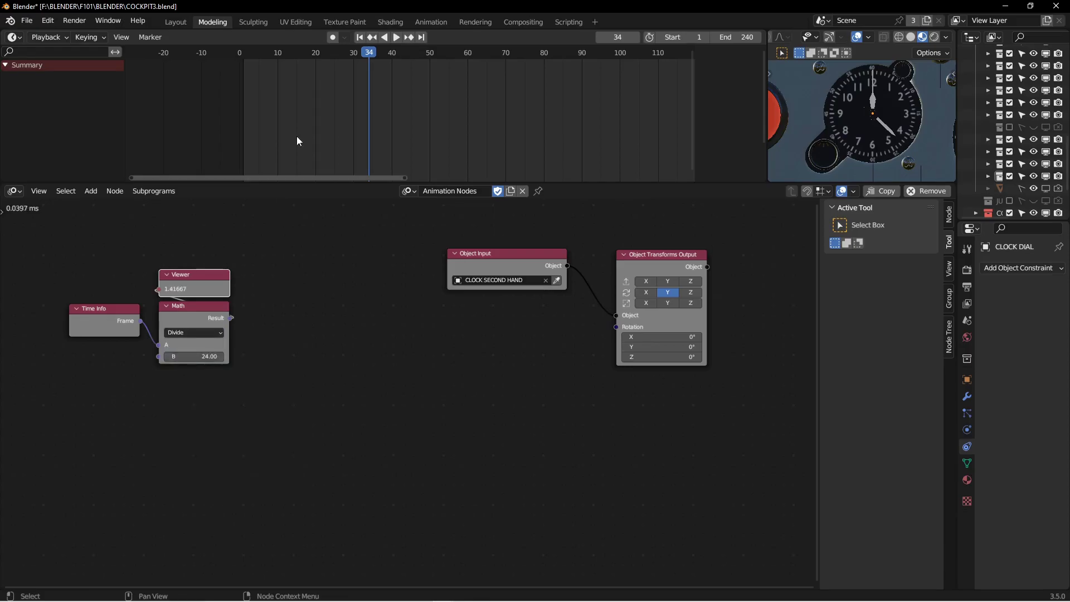
Step: Check the Viewer at frames 24 and 48, then return to frame 1
left_click(359, 38)
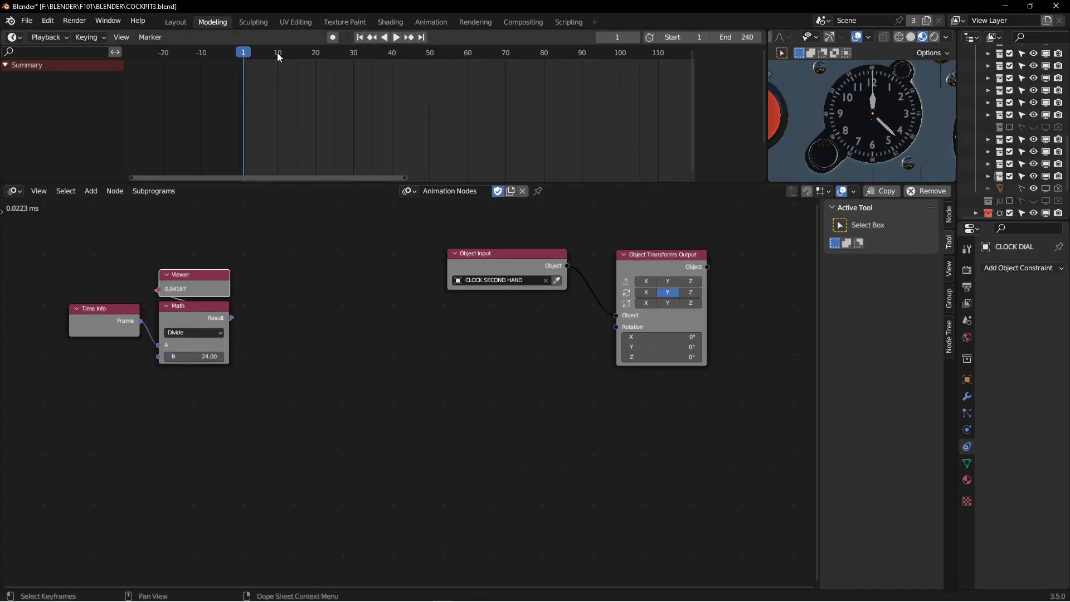
left_click(615, 37)
type("24")
key("Return")
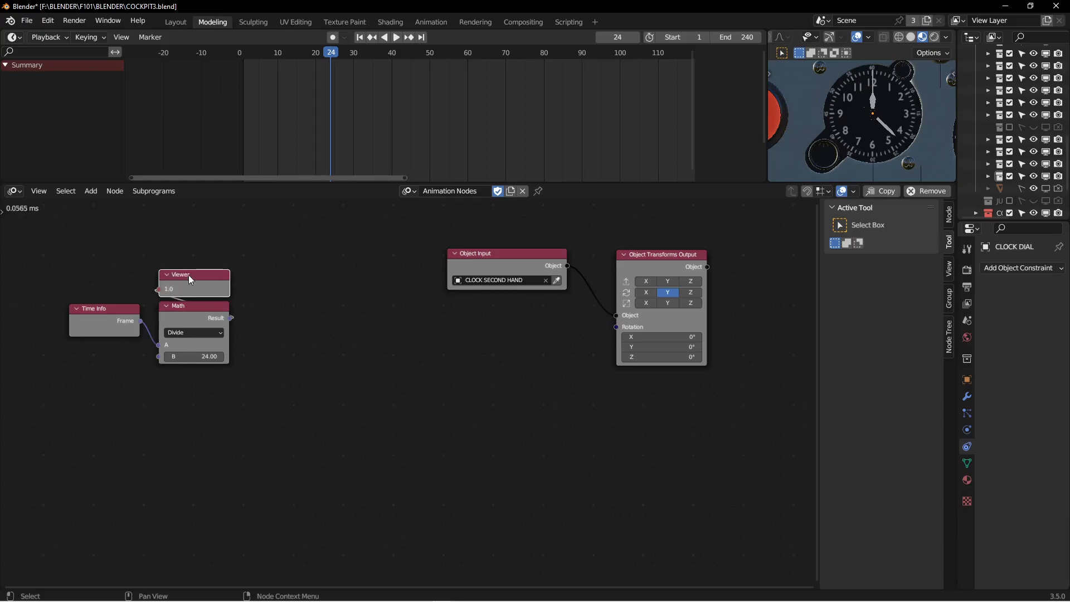
left_click(618, 37)
type("48")
key("Return")
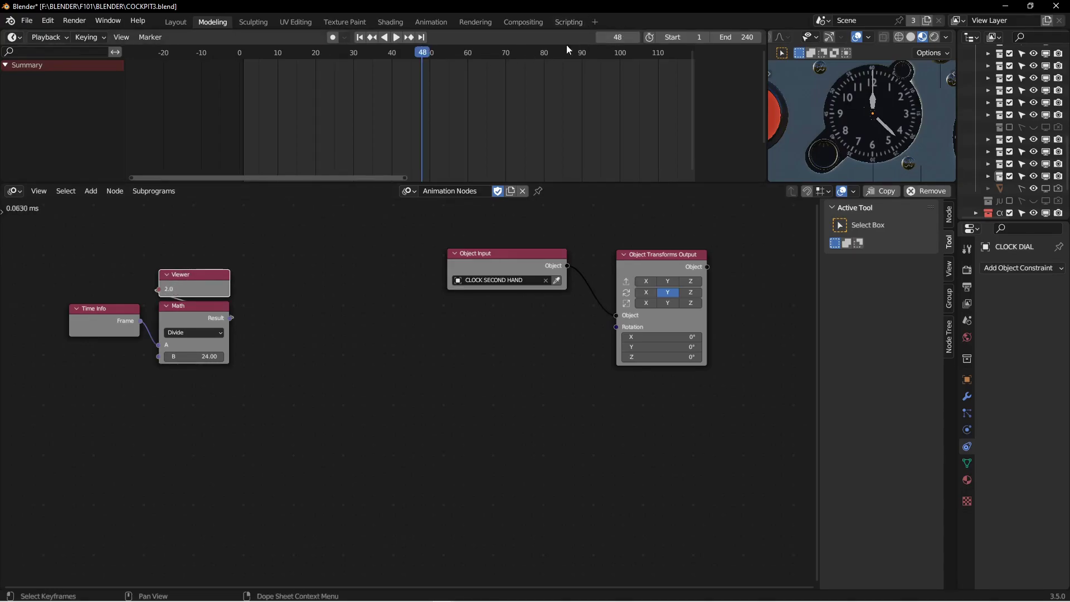
left_click(359, 37)
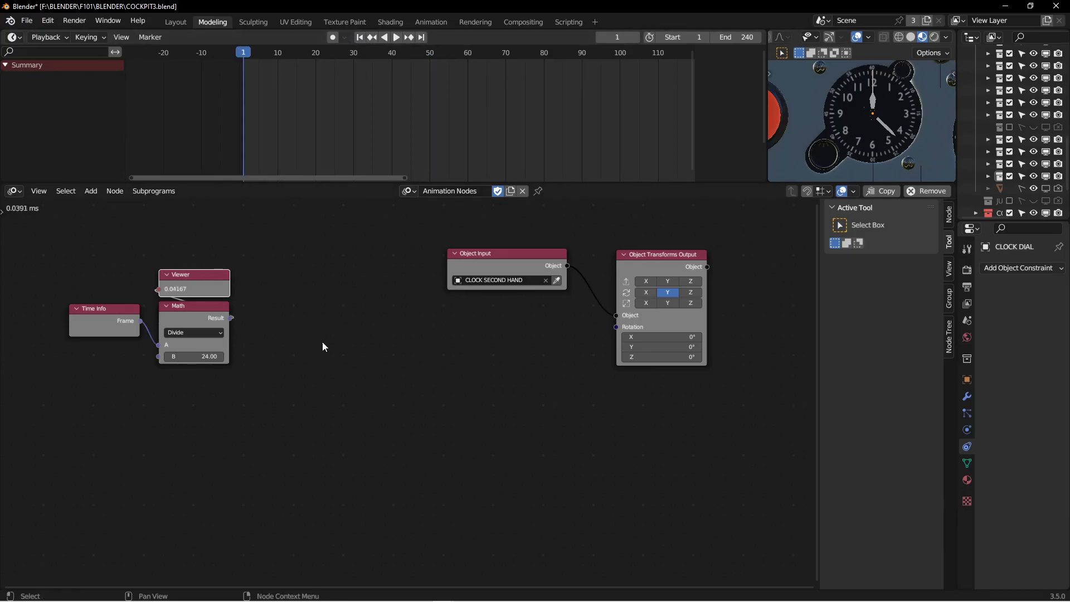
Step: Duplicate the Divide Math node and place the copy beside it
middle_click_drag(327, 348, 162, 365)
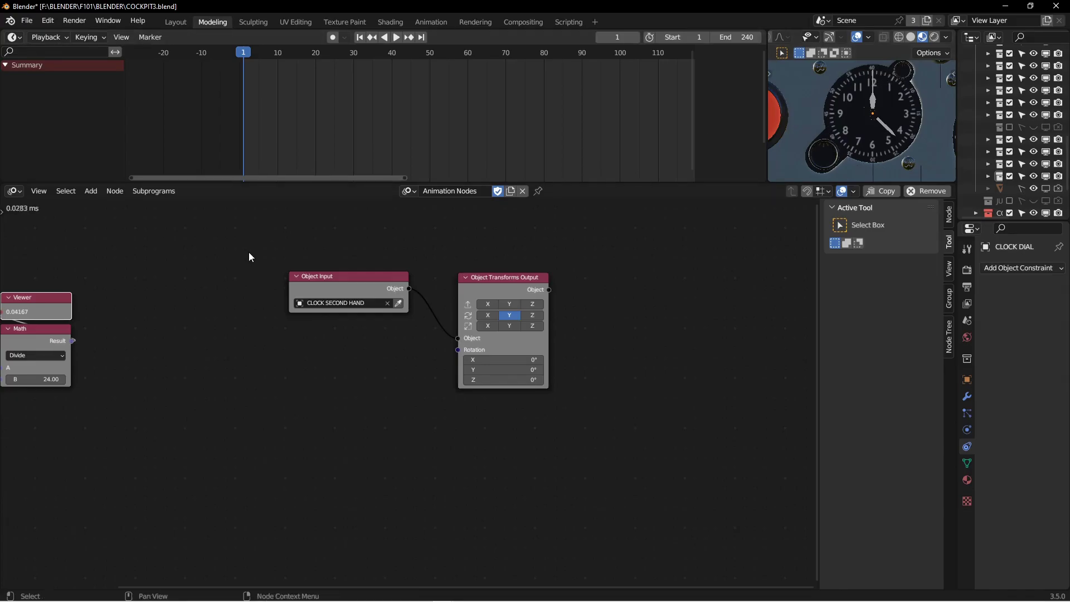
middle_click_drag(196, 343, 263, 336)
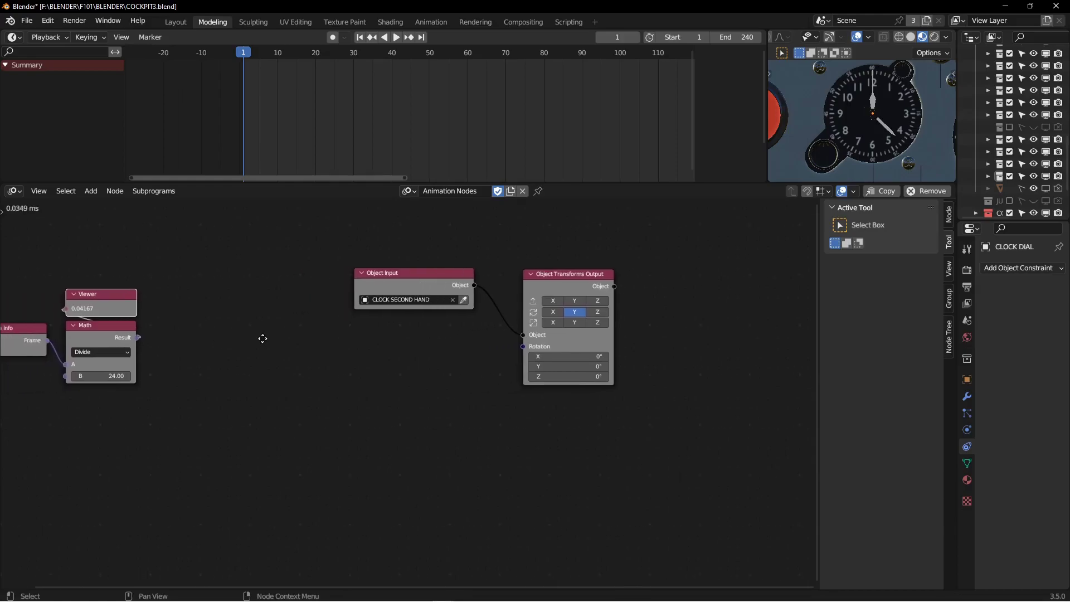
left_click(108, 335)
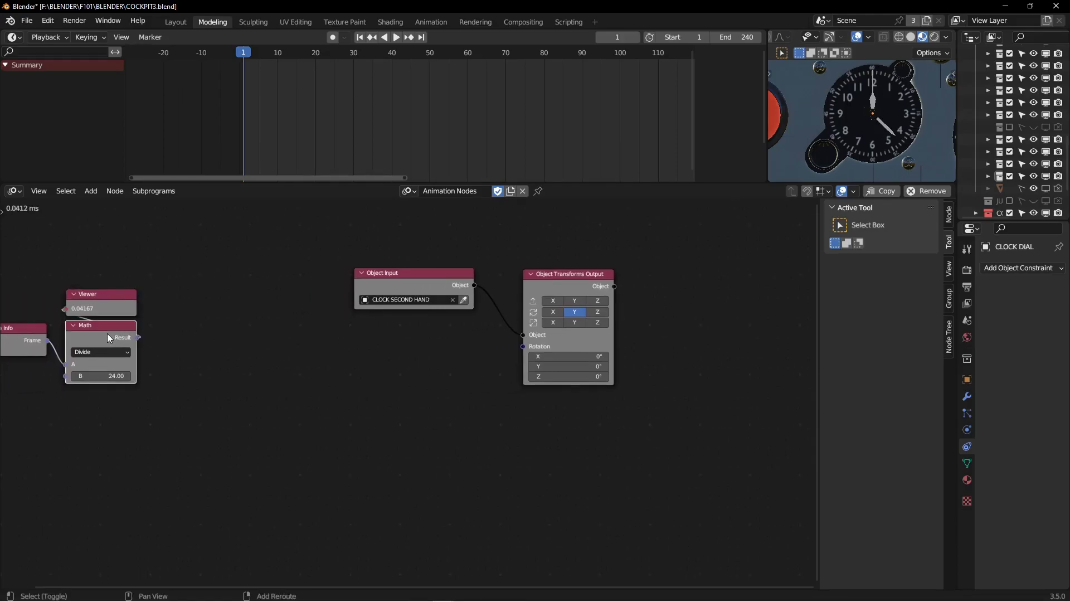
key("shift+d")
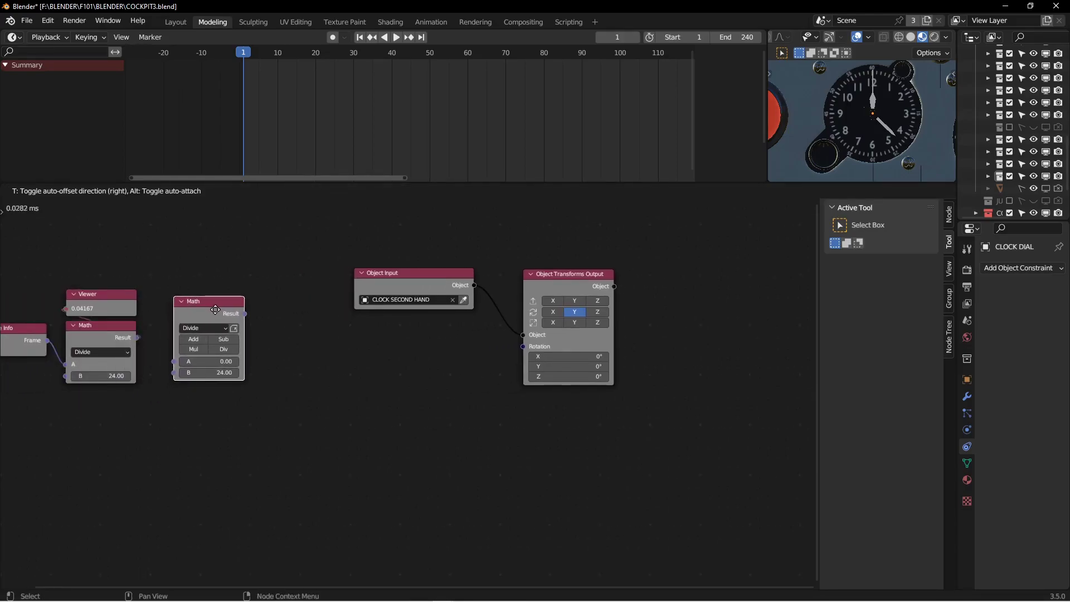
left_click(215, 309)
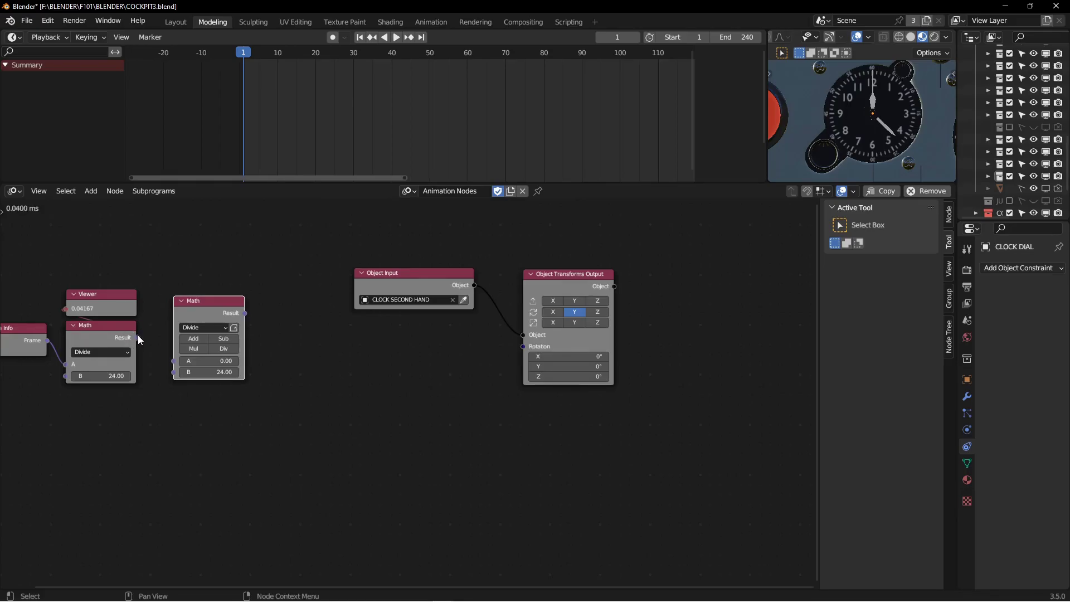
Step: Feed the Divide result into the copy's A and make it multiply by 6
left_click_drag(138, 338, 175, 361)
left_click(197, 330)
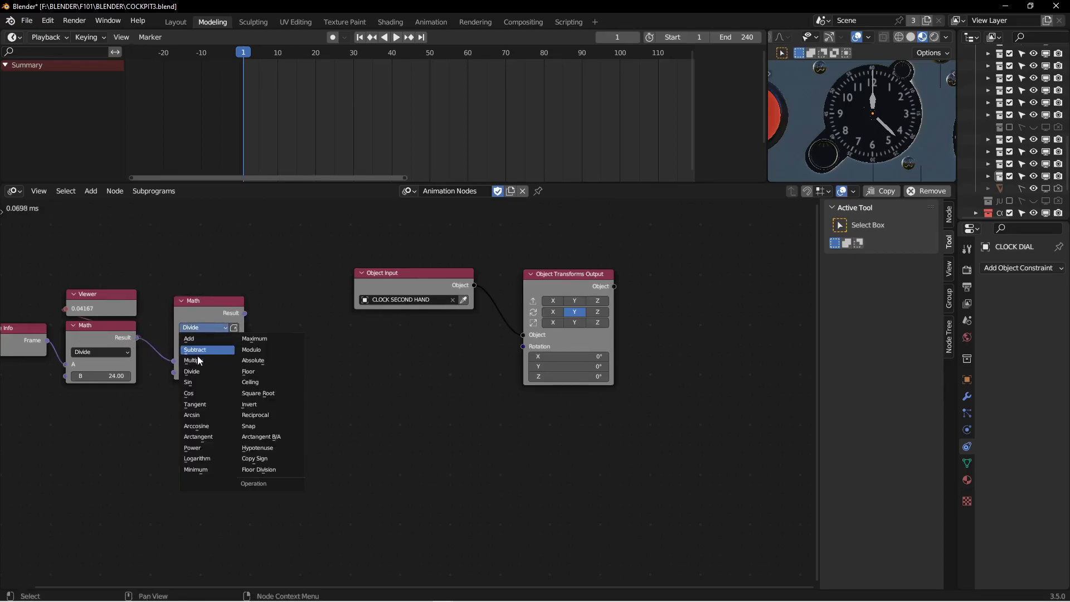
left_click(198, 355)
left_click(197, 352)
type("6")
key("Return")
left_click_drag(210, 315, 186, 341)
Step: Add a narrowed Viewer for the Multiply result and jump to frame 24
right_click(186, 341)
left_click(181, 348)
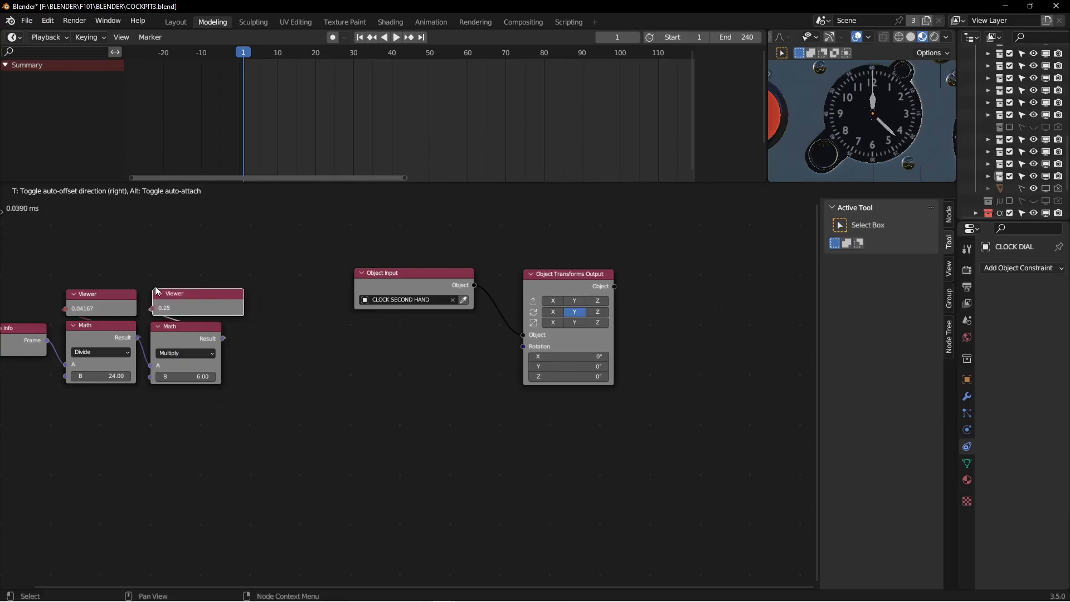
left_click(155, 286)
left_click_drag(243, 301, 220, 301)
left_click(620, 37)
type("24")
key("Return")
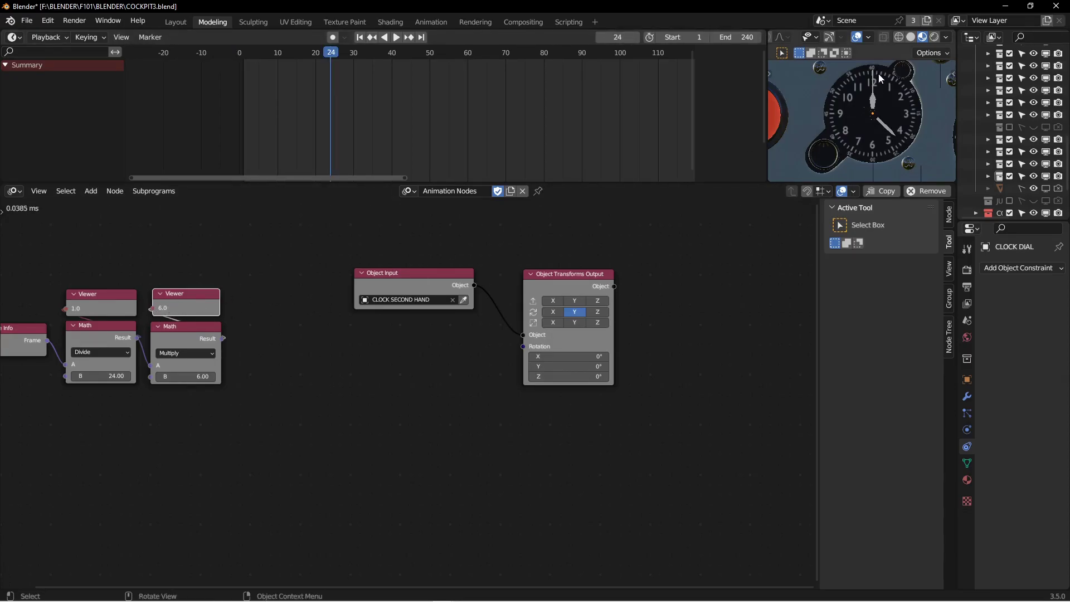
Step: Insert a Combine Euler into the second hand's Rotation, with the Multiply result on Y instead of X
middle_click_drag(500, 359, 496, 358)
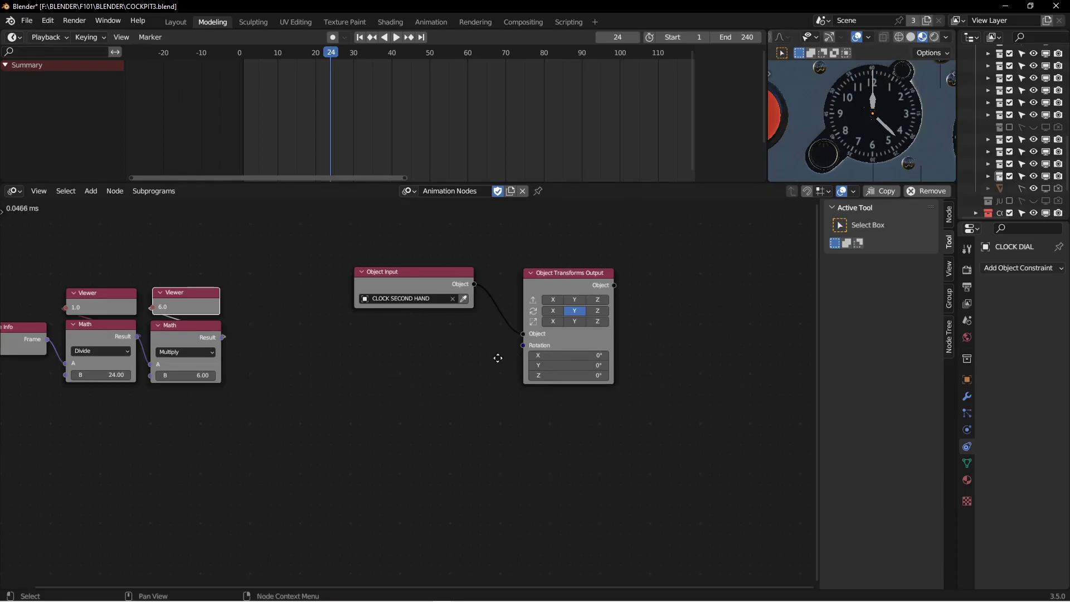
left_click_drag(219, 337, 522, 345)
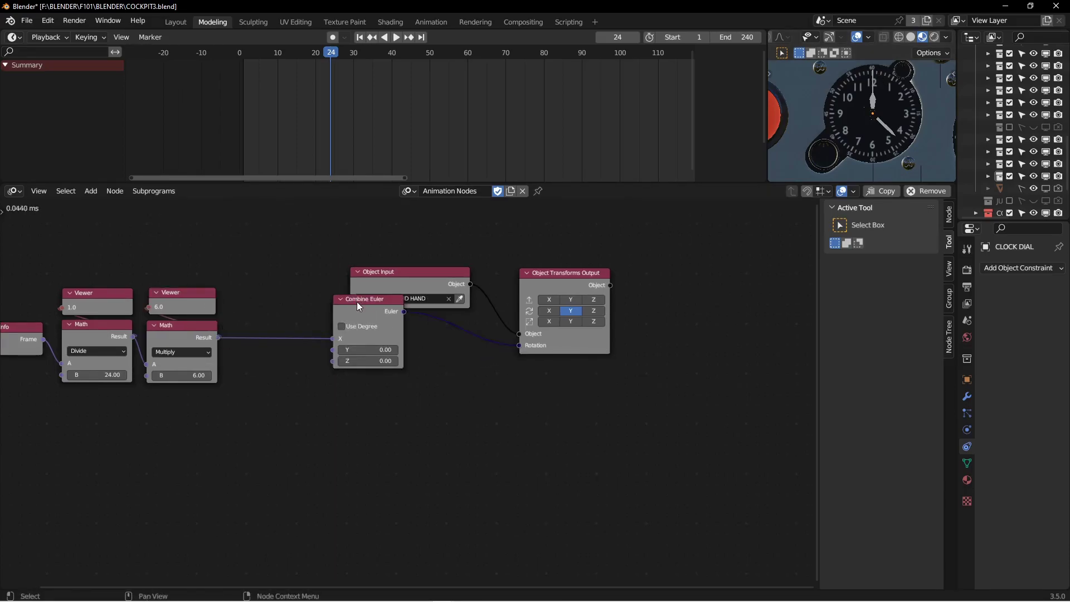
left_click_drag(359, 307, 413, 337)
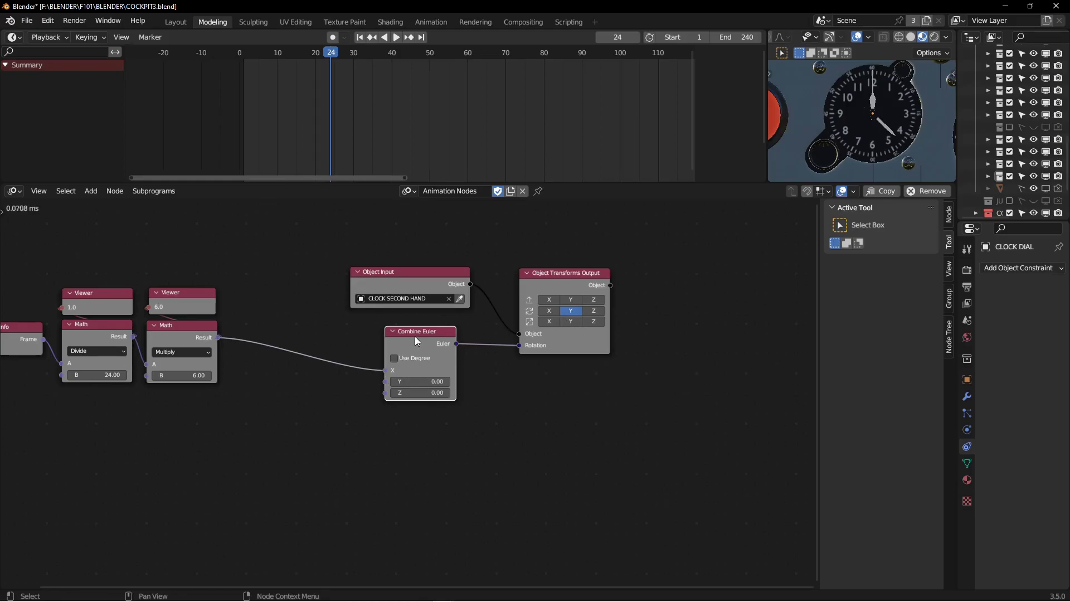
left_click_drag(385, 370, 385, 383)
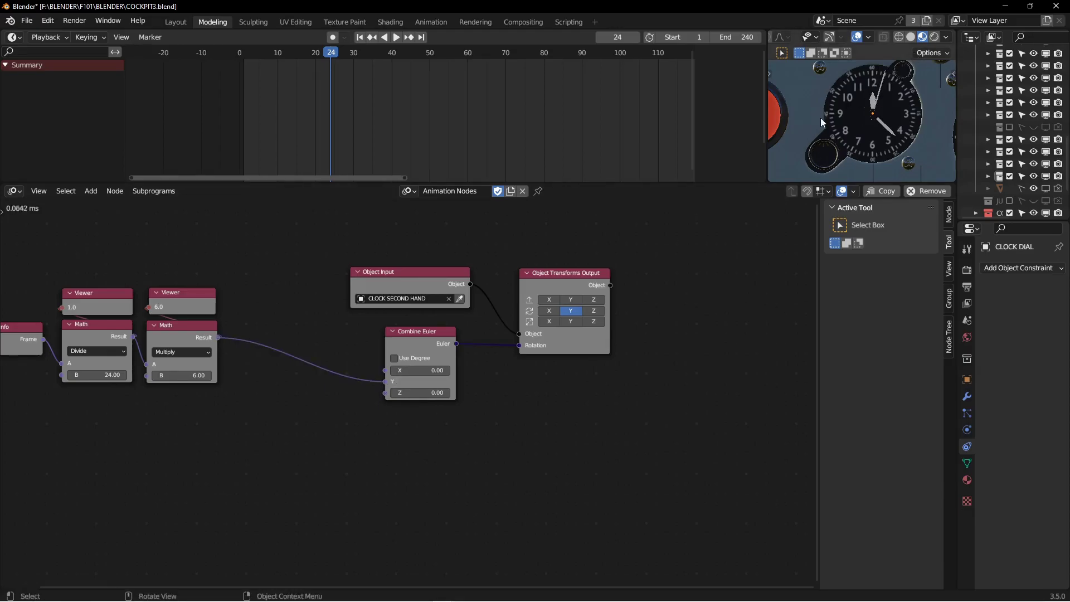
left_click_drag(411, 332, 408, 353)
left_click(186, 327)
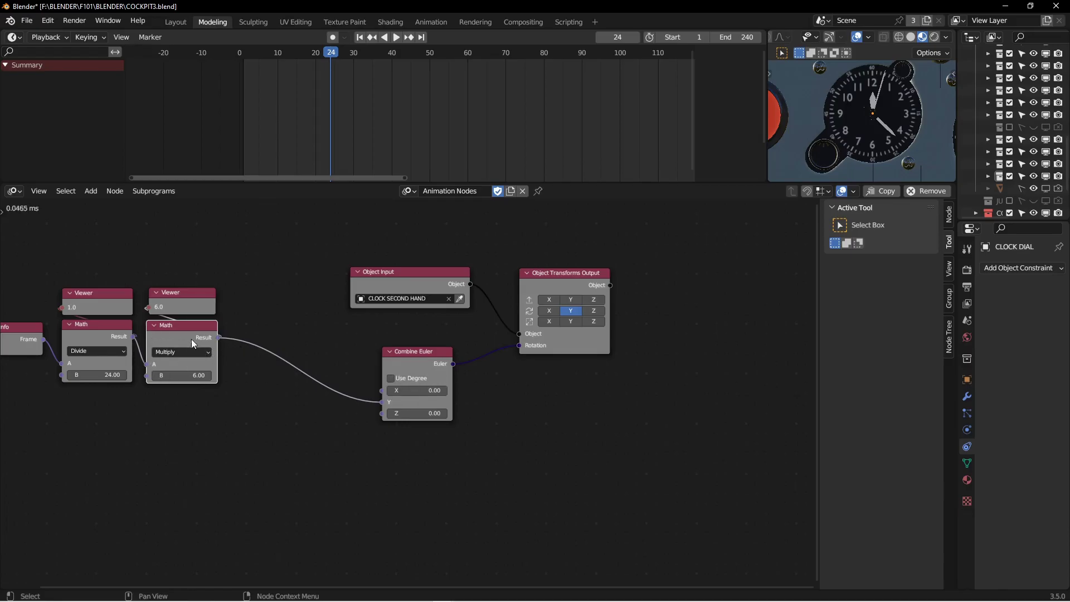
left_click(264, 414)
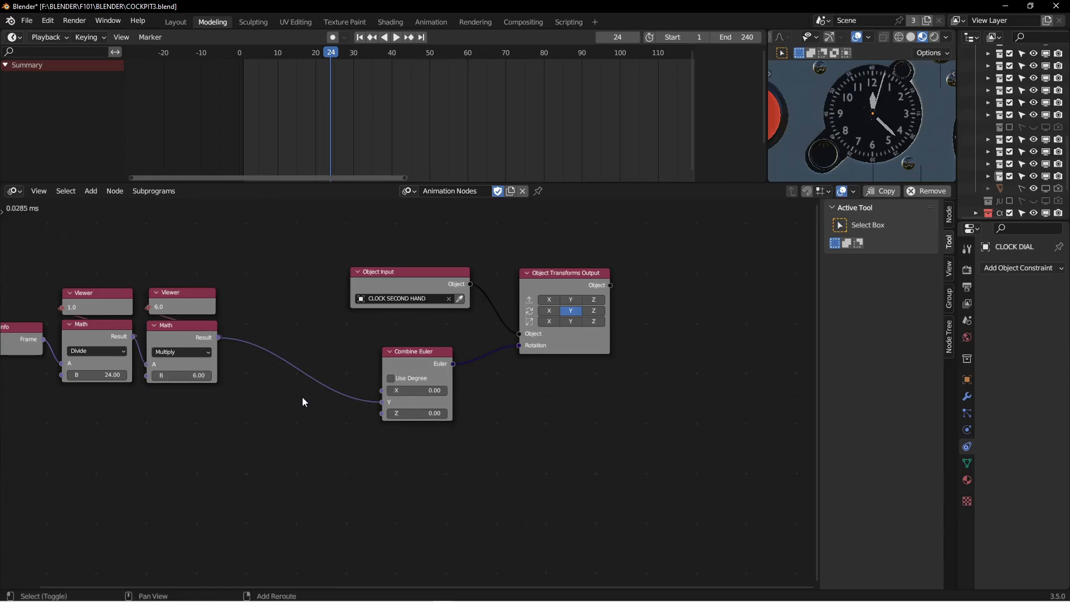
Step: Insert a Convert Angle node on the Multiply–Combine Euler link and move Combine Euler down
key("shift+a")
left_click(262, 243)
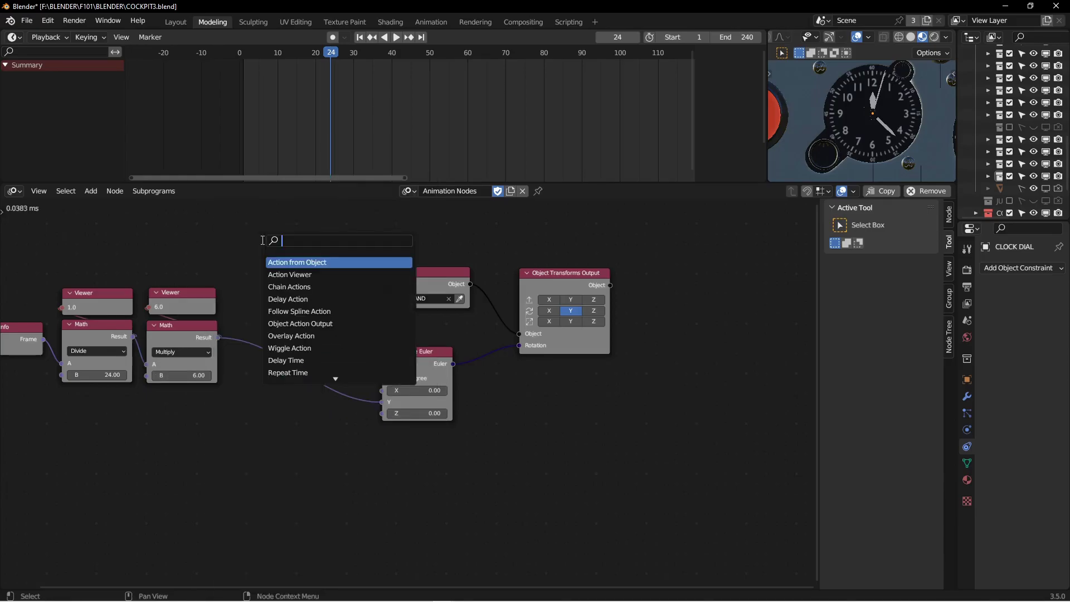
type("CONV")
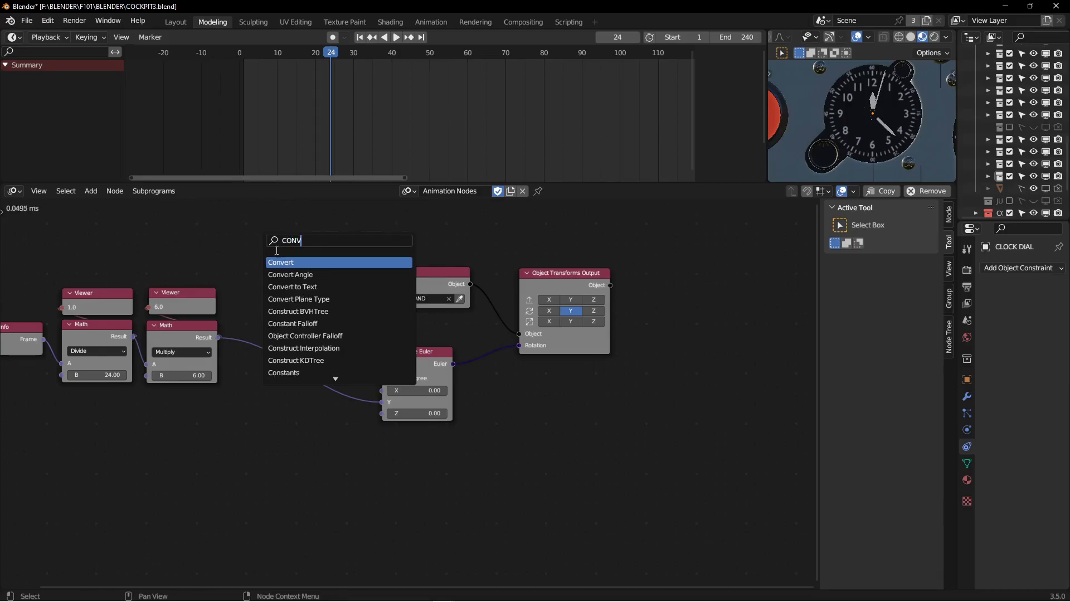
key("Down")
key("Return")
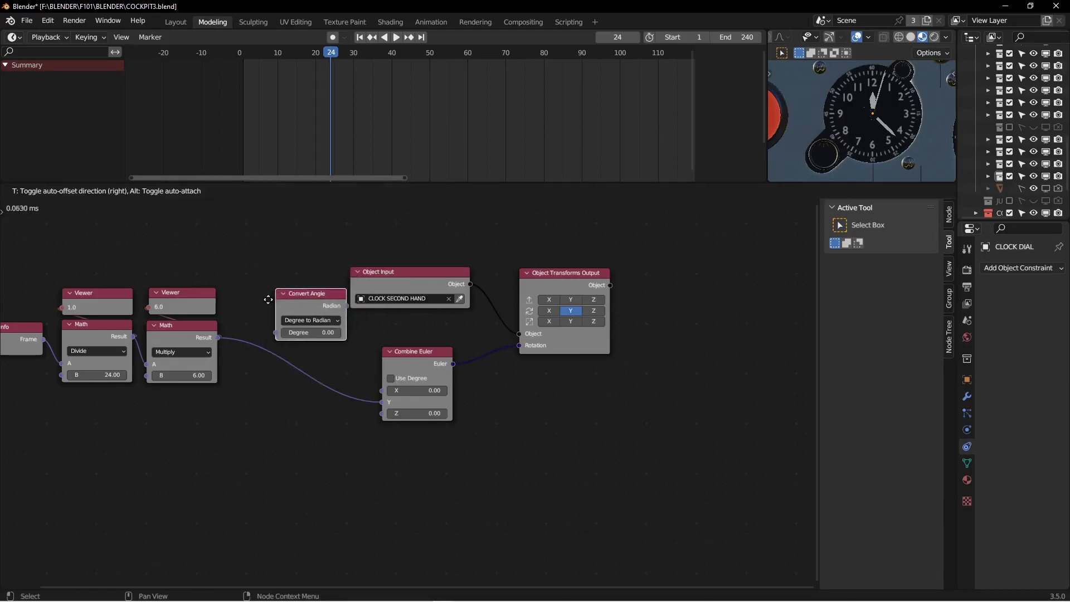
left_click(264, 338)
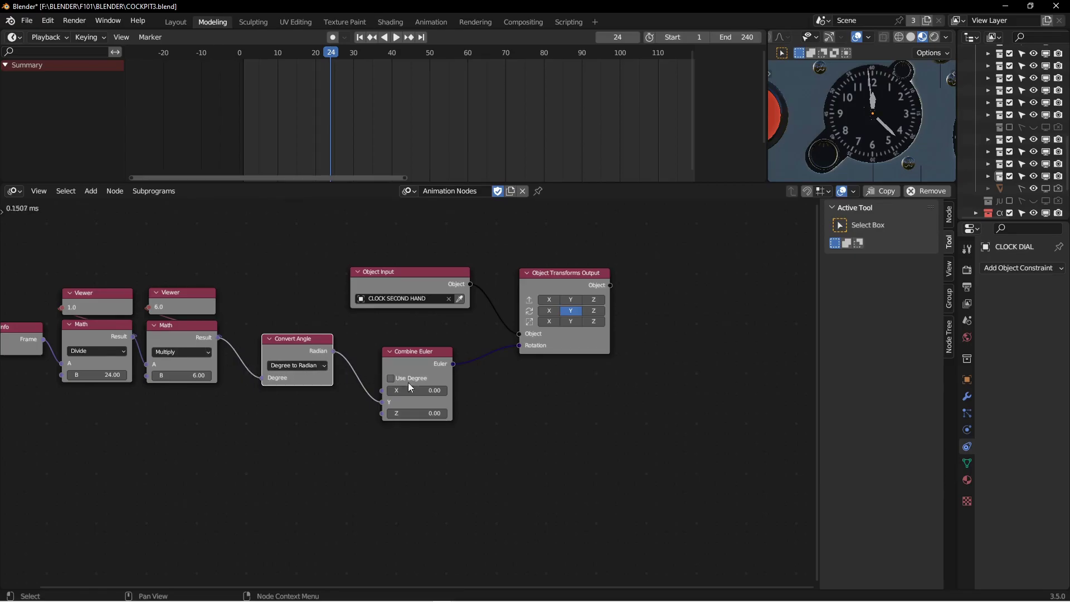
left_click_drag(427, 366, 425, 389)
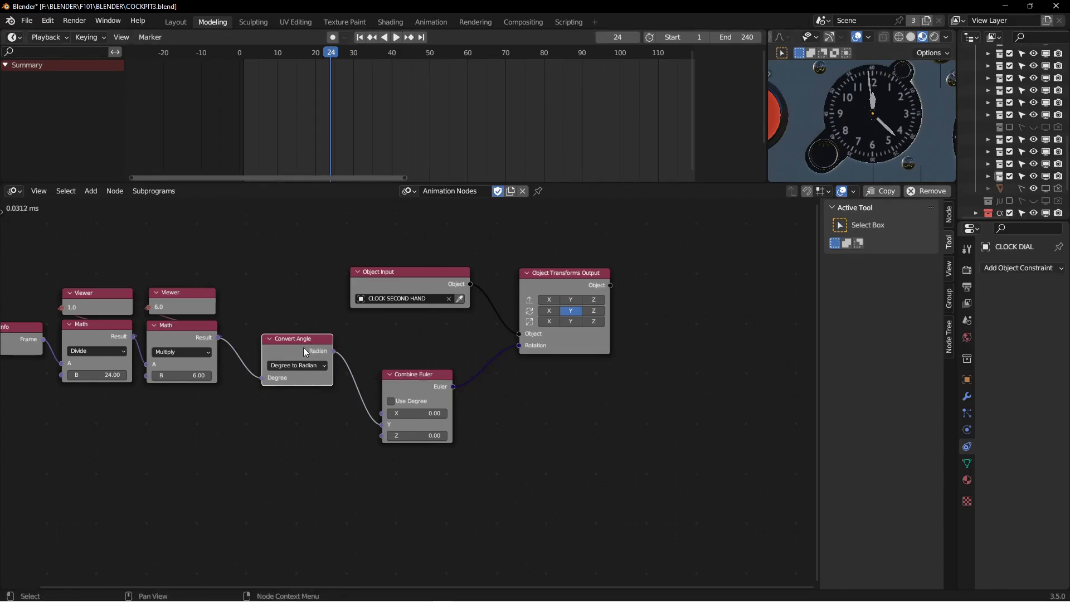
Step: Attach a narrow Viewer reading 0.10472 above Convert Angle, with Combine Euler moved beside it
key("w")
left_click(303, 419)
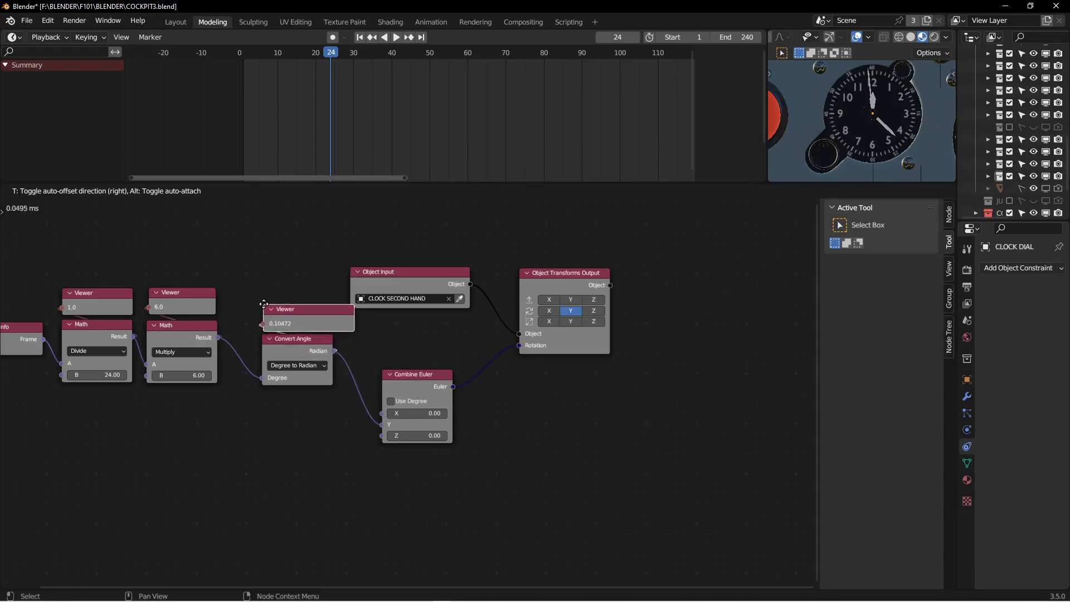
left_click(264, 301)
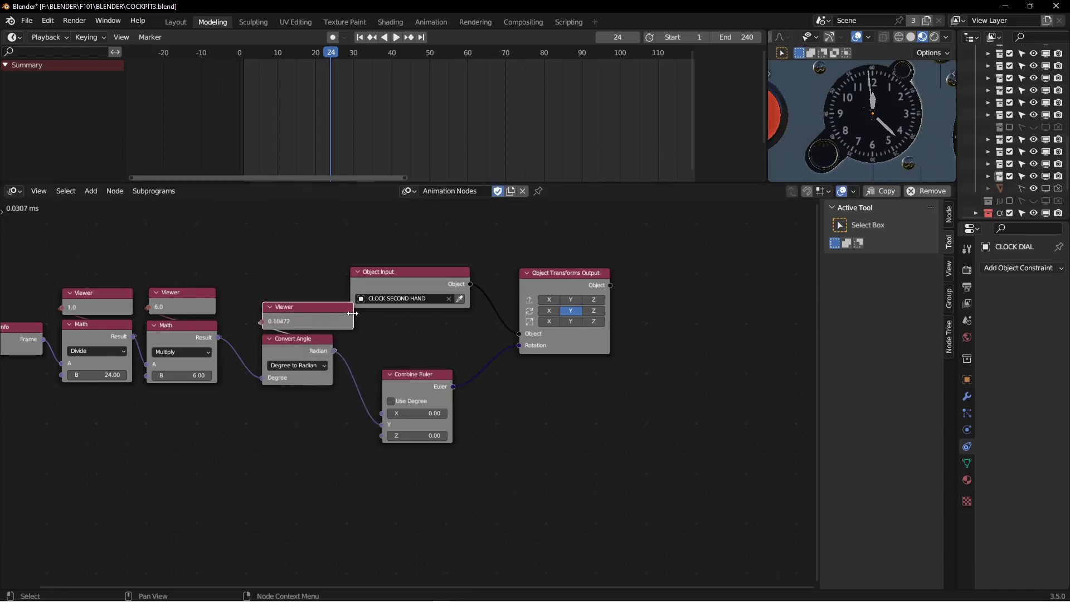
left_click_drag(352, 313, 376, 271)
left_click_drag(424, 400, 404, 342)
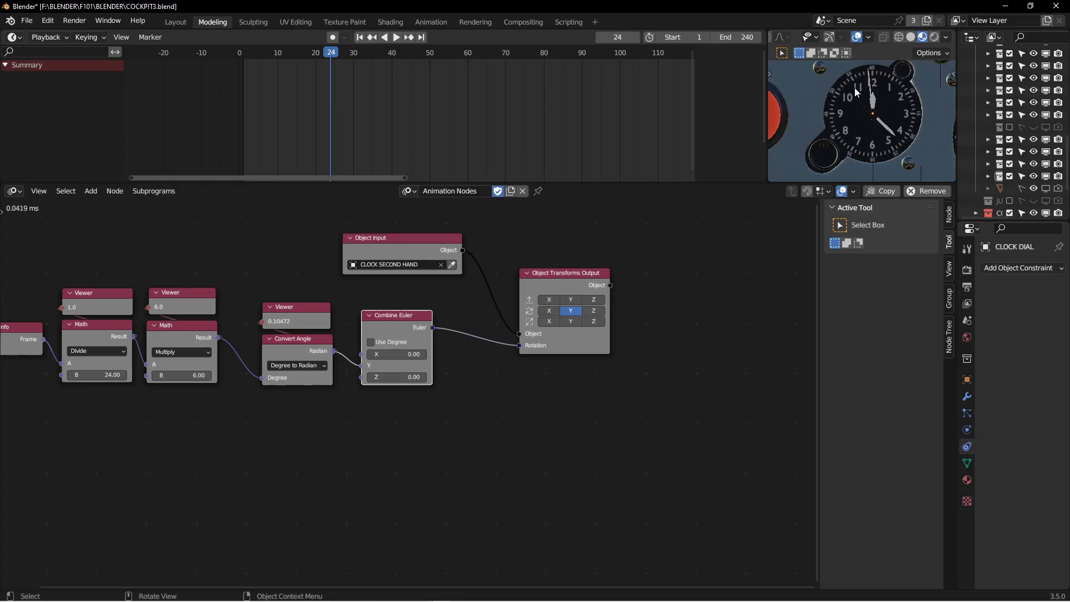
Step: Change the Multiply node's B to -6.00 and play and scrub to check the reversed hand
left_click(167, 375)
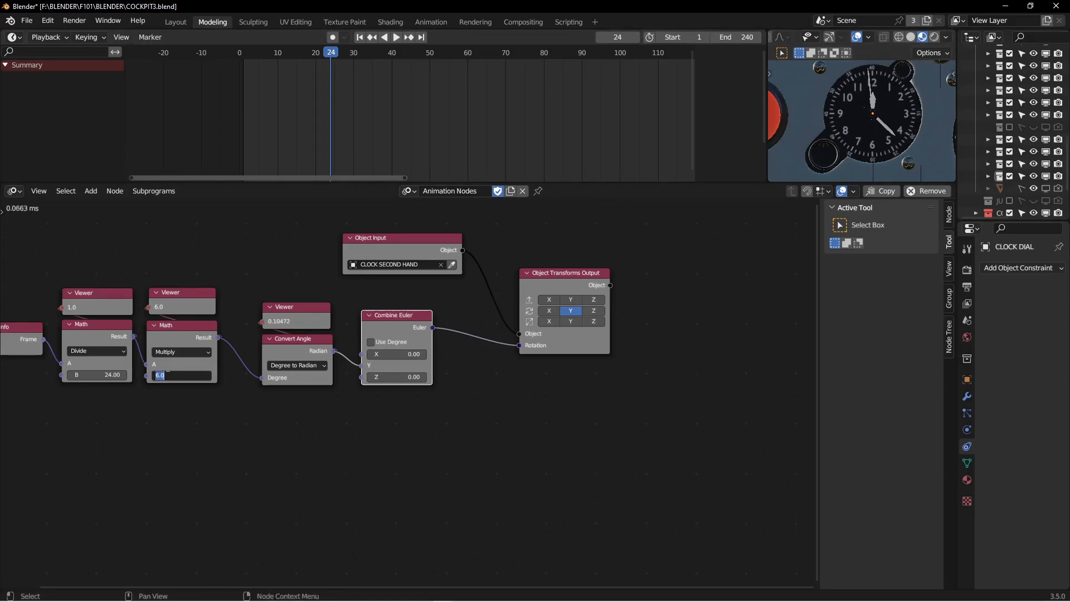
key("Home")
type("-")
key("Return")
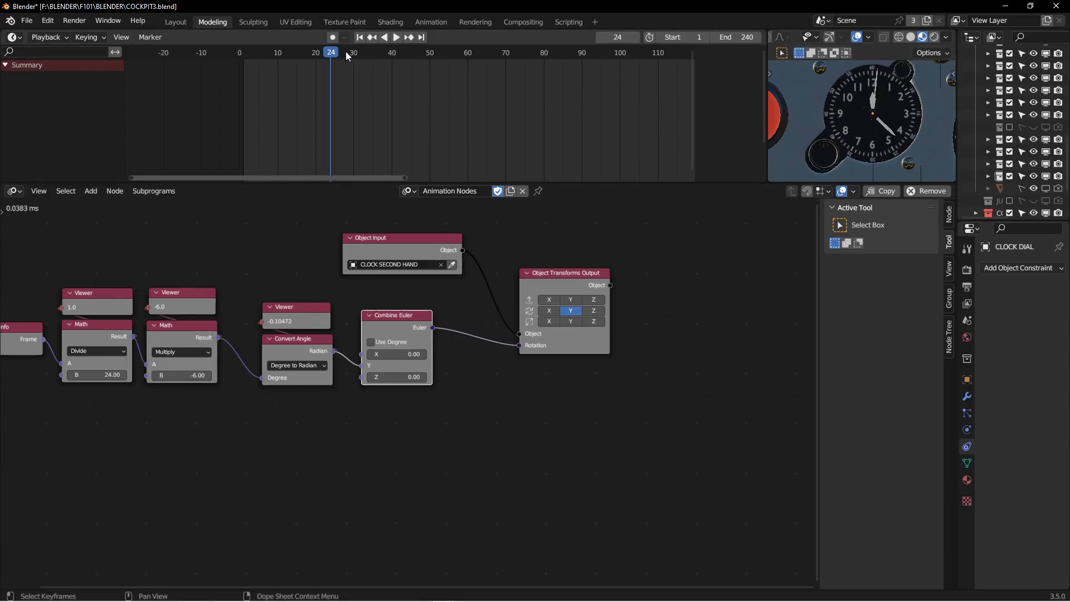
key("space")
left_click_drag(339, 55, 505, 56)
key("space")
Step: Jump to frame 24*30 (720), then return to frame 1
left_click(613, 34)
type("2")
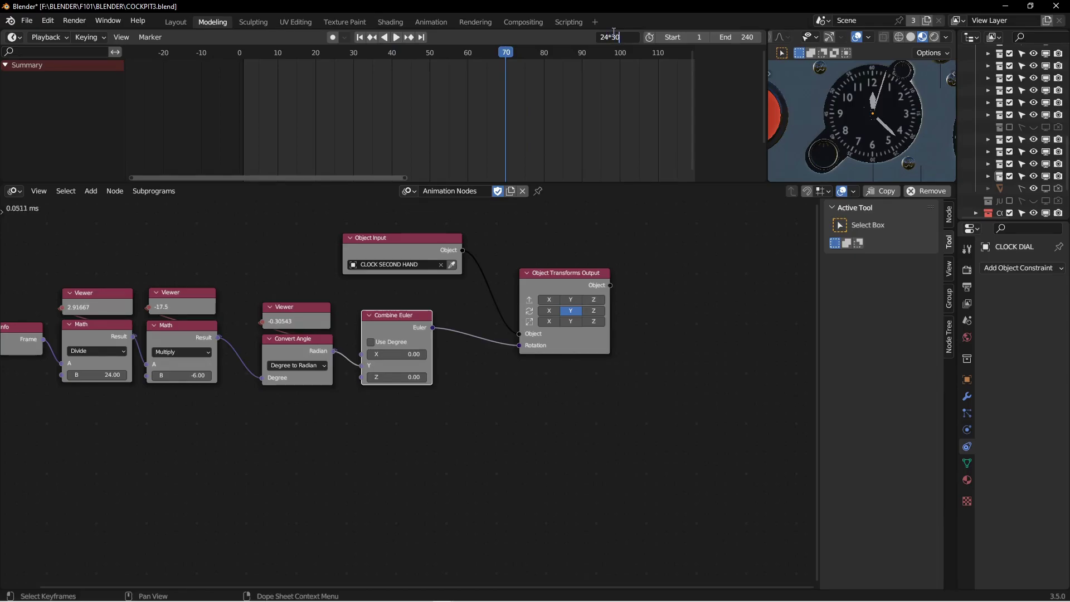
type("4*30")
key("Return")
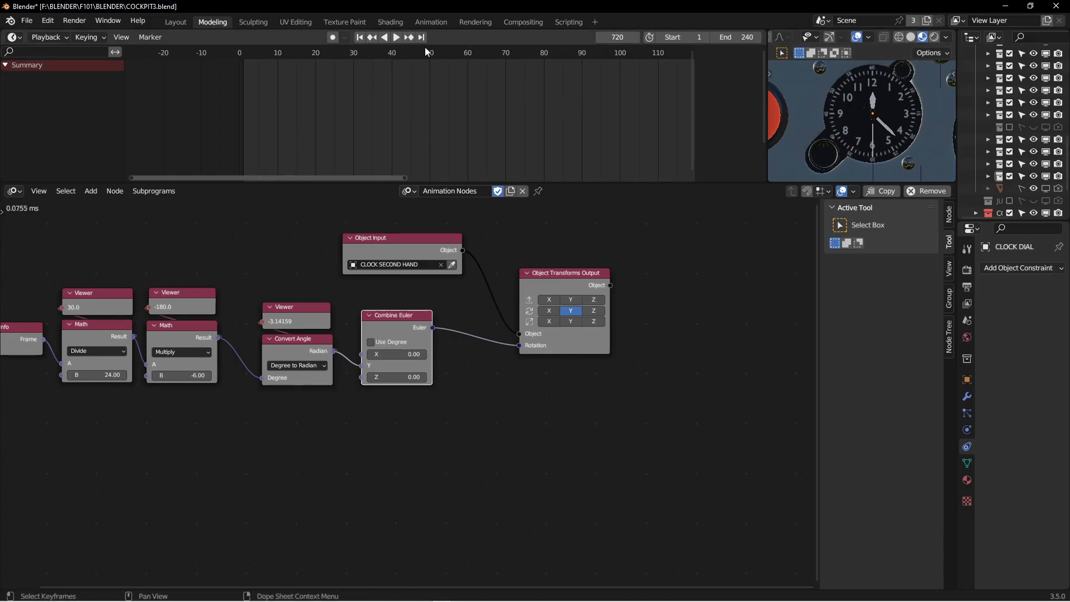
left_click(360, 36)
middle_click_drag(289, 329, 352, 305)
Step: Duplicate the Multiply Math node, then delete the misplaced copy
left_click(352, 315)
left_click(249, 316)
key("shift+d")
left_click(342, 376)
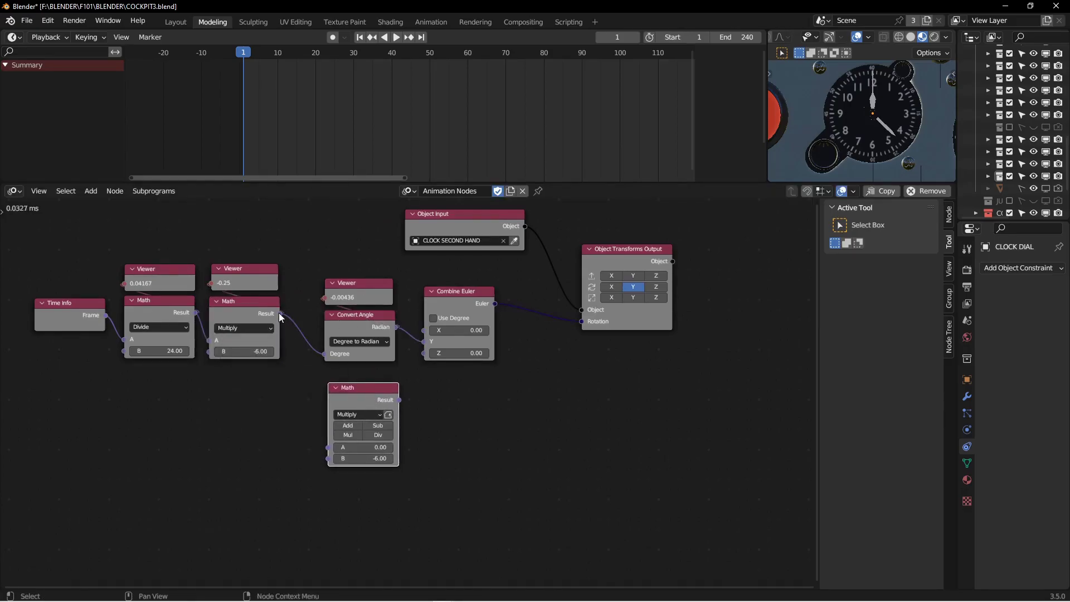
left_click_drag(281, 313, 289, 345)
left_click(349, 391)
key("x")
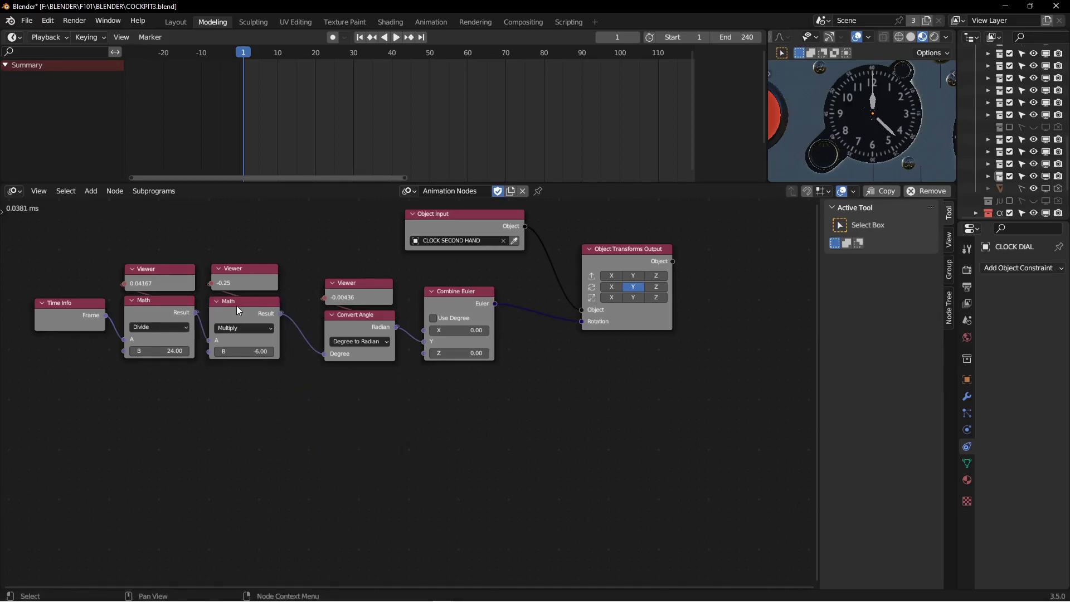
Step: Duplicate Multiply below, feed it the Divide result, and enter -6.0 * PI/180 in B
left_click(248, 313)
key("shift+d")
left_click(250, 385)
left_click_drag(196, 313, 210, 433)
left_click(259, 444)
key("End")
type("*")
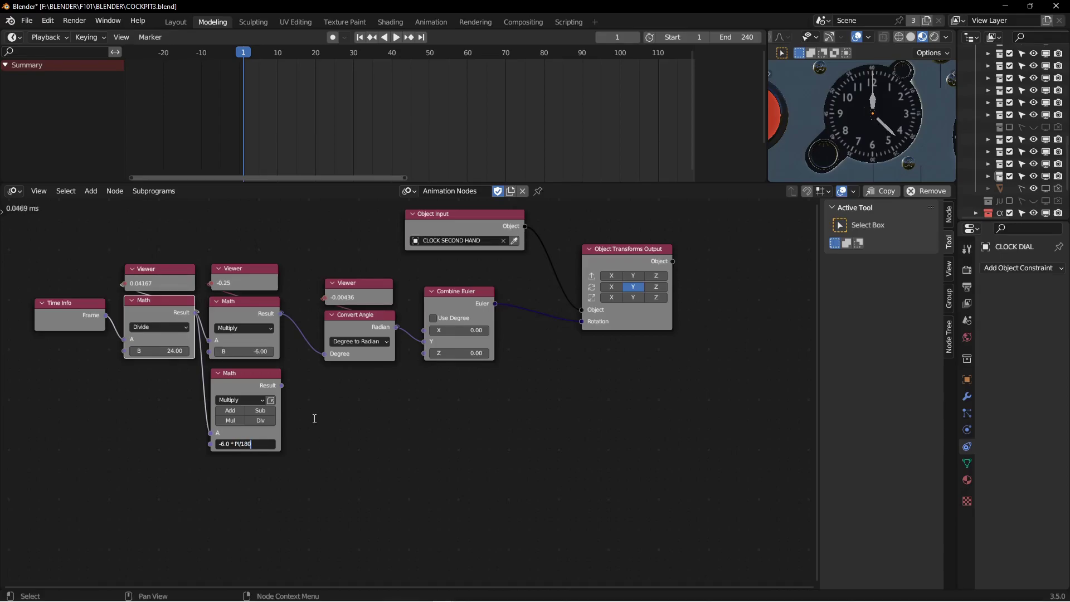
type(" PI/180")
key("Return")
Step: Re-enter the copy's B as -6.0 * pi / 180, giving -0.10
left_click(258, 443)
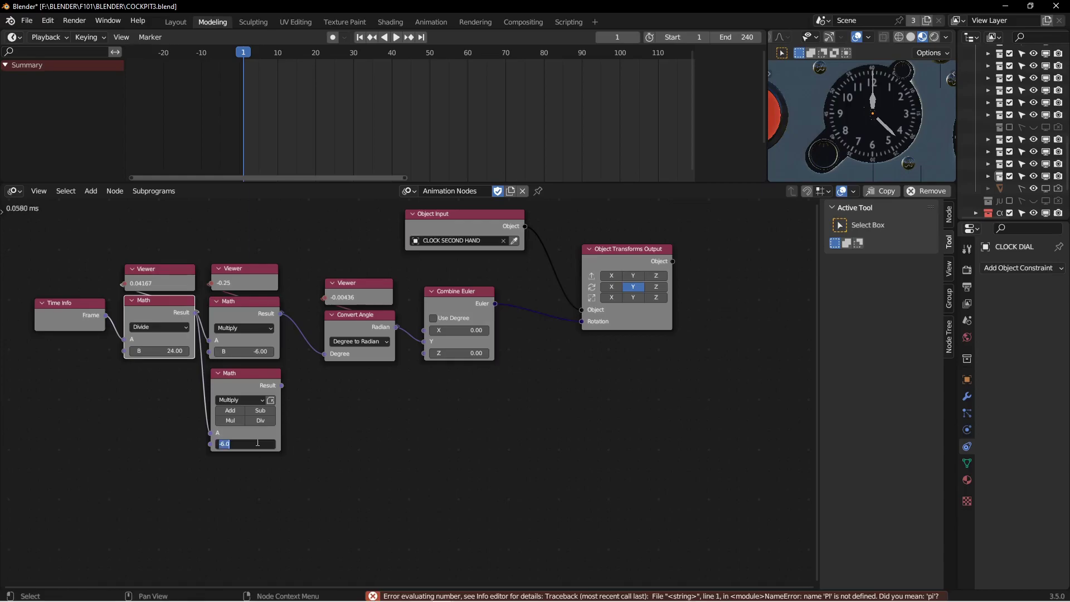
key("Escape")
key("F3")
key("Escape")
scroll(181, 426, "up", 2)
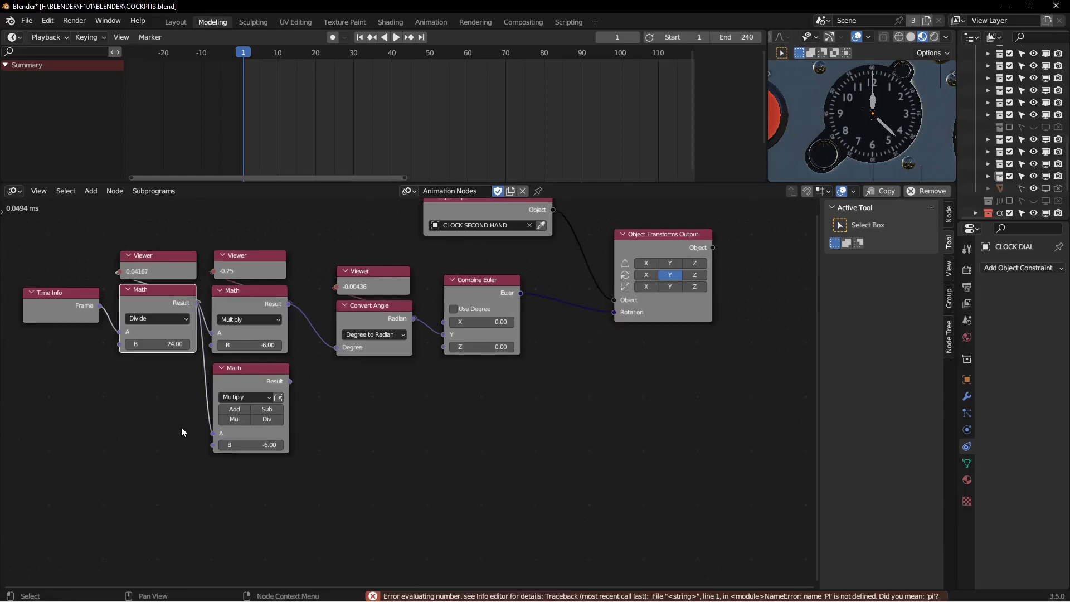
scroll(182, 427, "up", 2)
left_click(263, 447)
key("End")
type("* ")
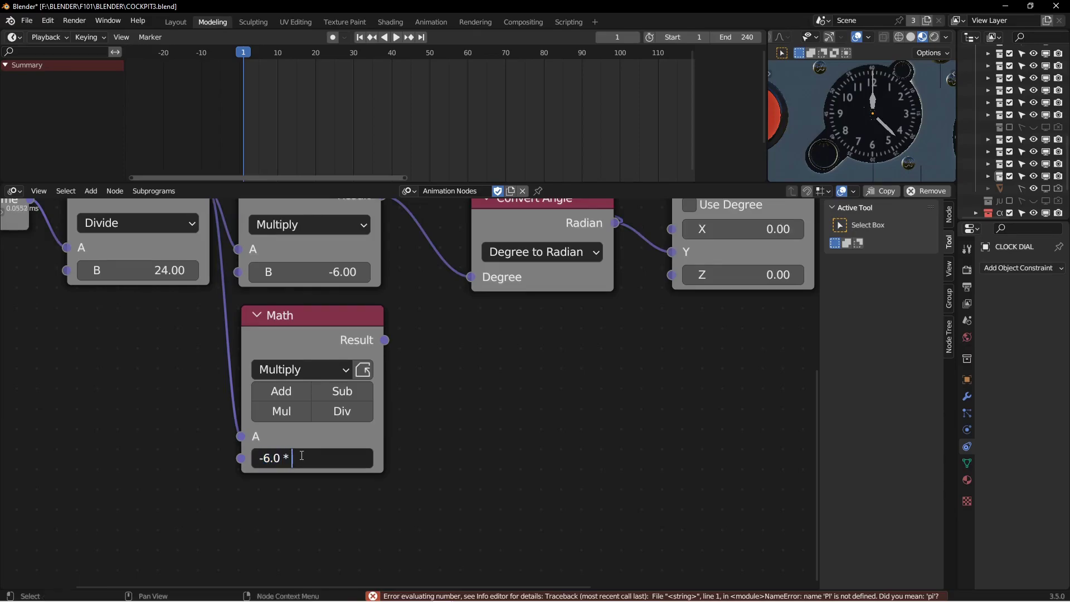
type("pi / 180")
key("Return")
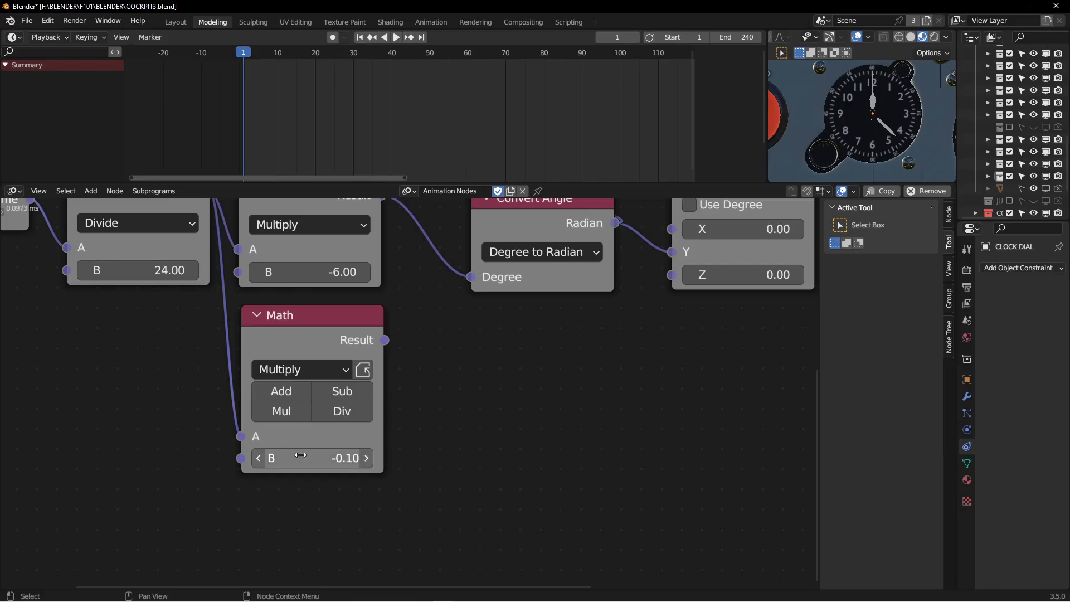
Step: Move the lower Multiply node down and attach a narrowed Viewer reading -0.00436 above it
scroll(401, 356, "down", 3)
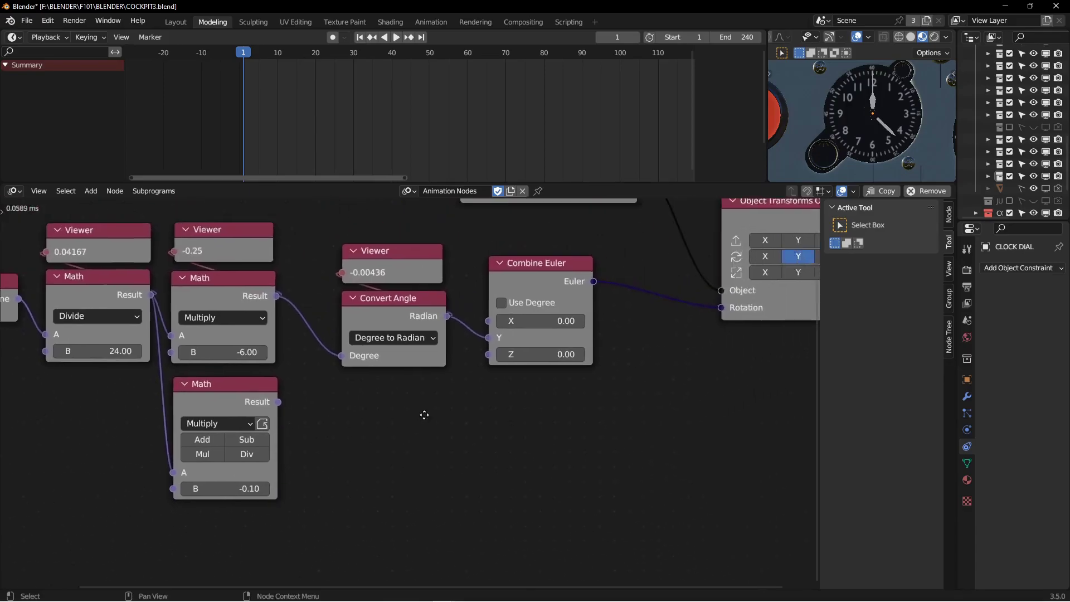
left_click_drag(223, 417, 216, 489)
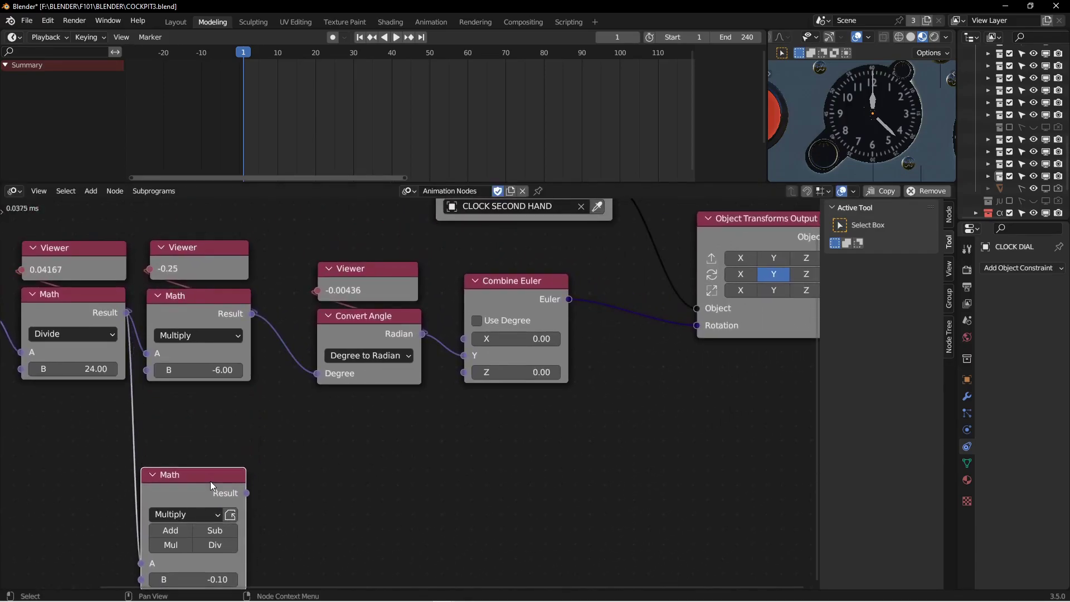
key("w")
left_click(197, 553)
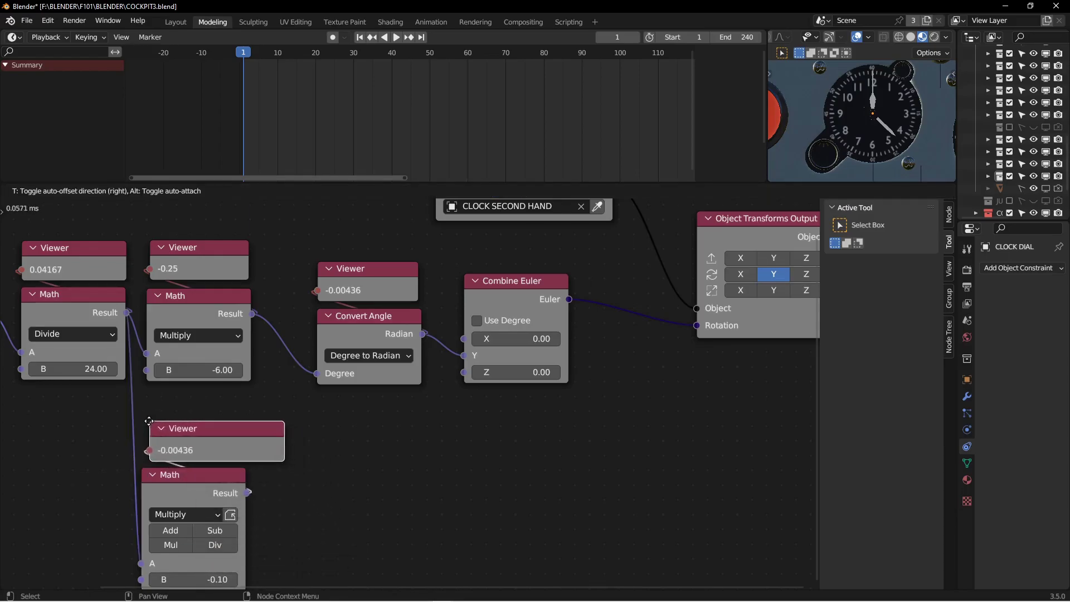
left_click(181, 454)
middle_click_drag(181, 454, 236, 411)
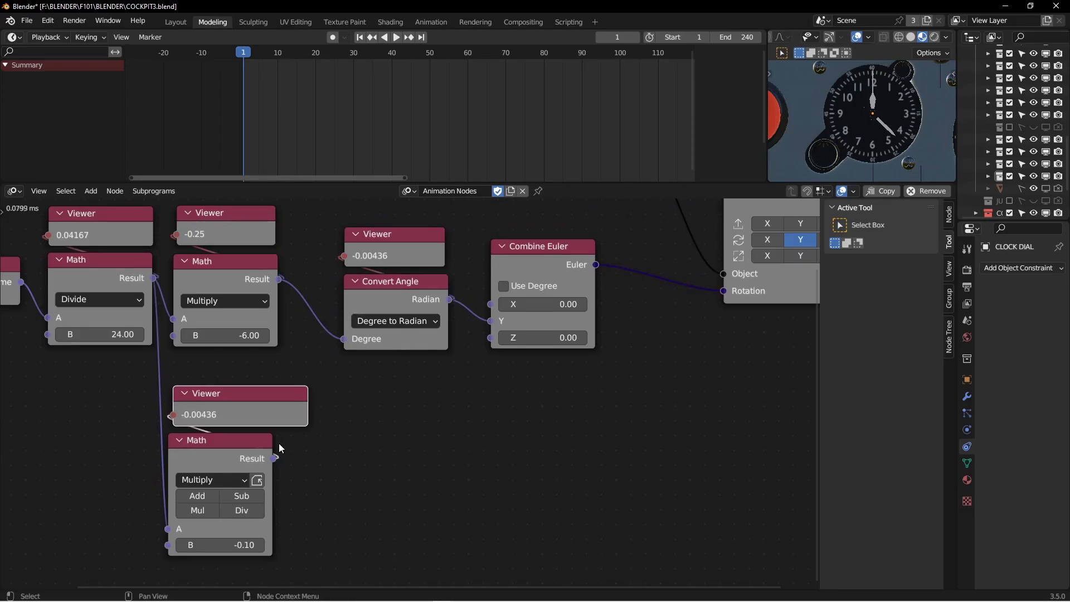
left_click_drag(310, 417, 260, 416)
scroll(396, 282, "down", 3)
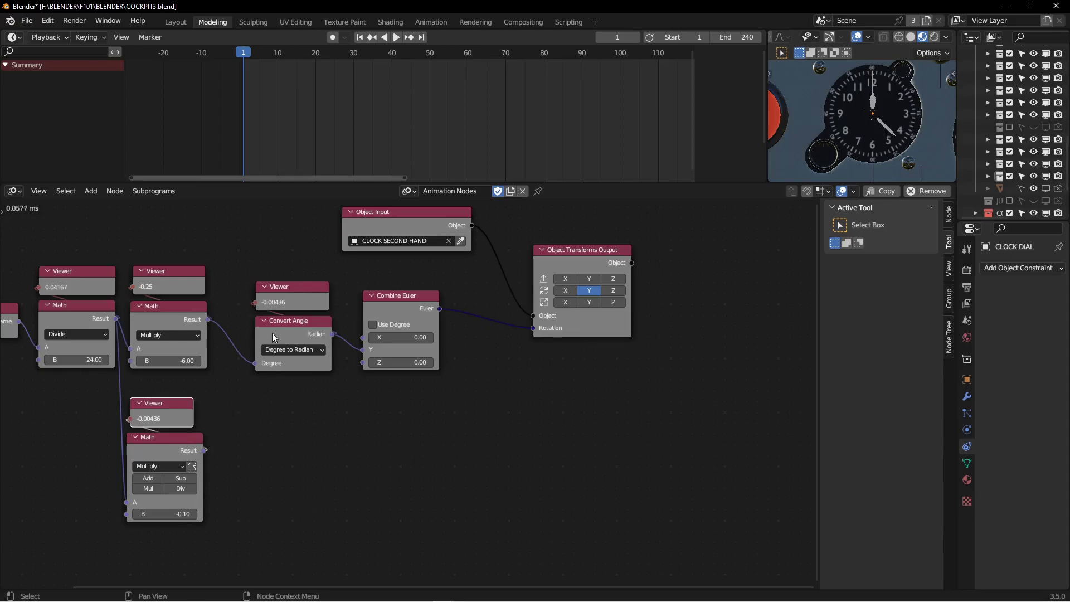
middle_click_drag(282, 296, 258, 331)
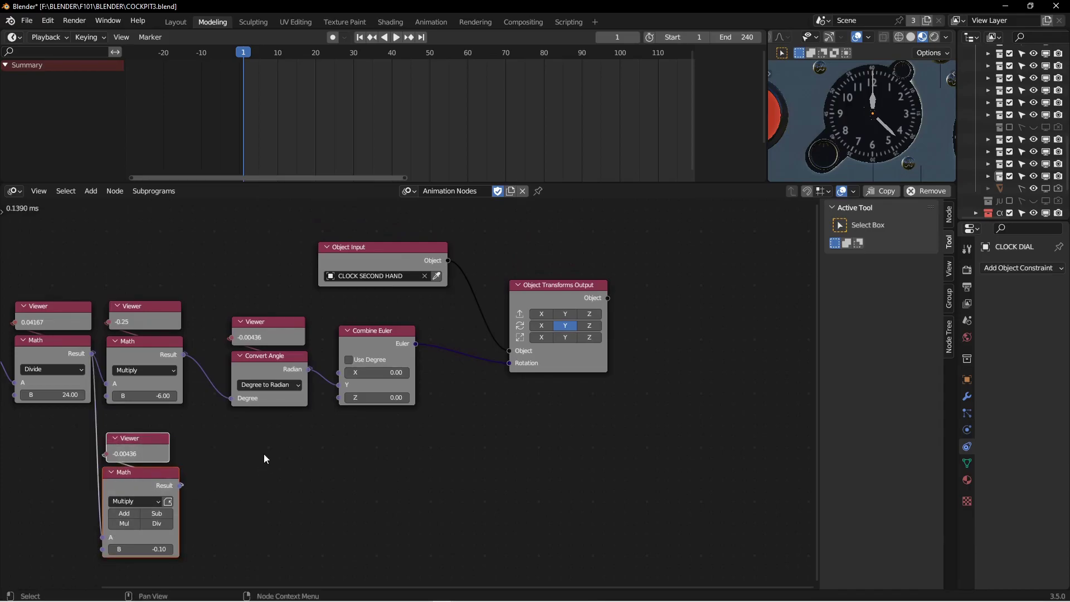
Step: Delete the lower Math and Viewer, then duplicate Object Input, Combine Euler and Object Transforms Output below
key("x")
middle_click_drag(267, 444, 397, 385)
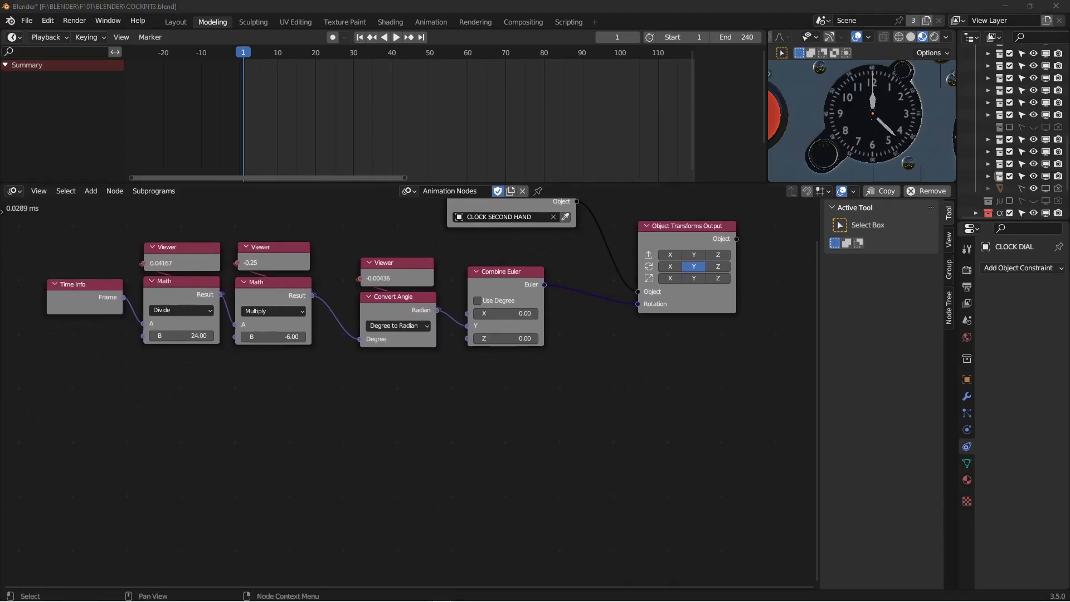
middle_click_drag(443, 253, 351, 316)
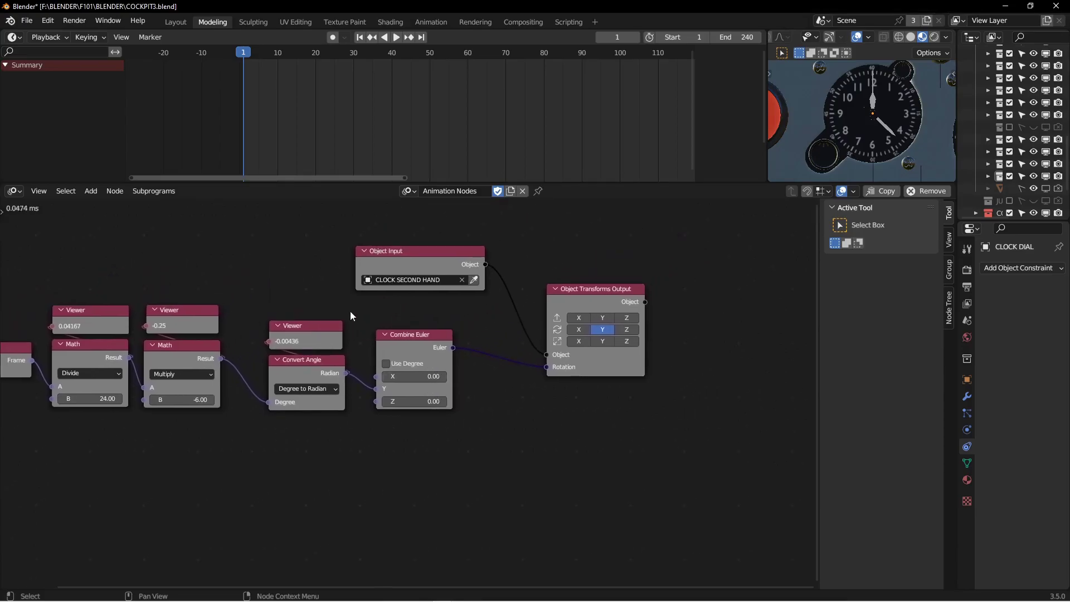
left_click(404, 258)
left_click(426, 344, "shift")
left_click(592, 286, "shift")
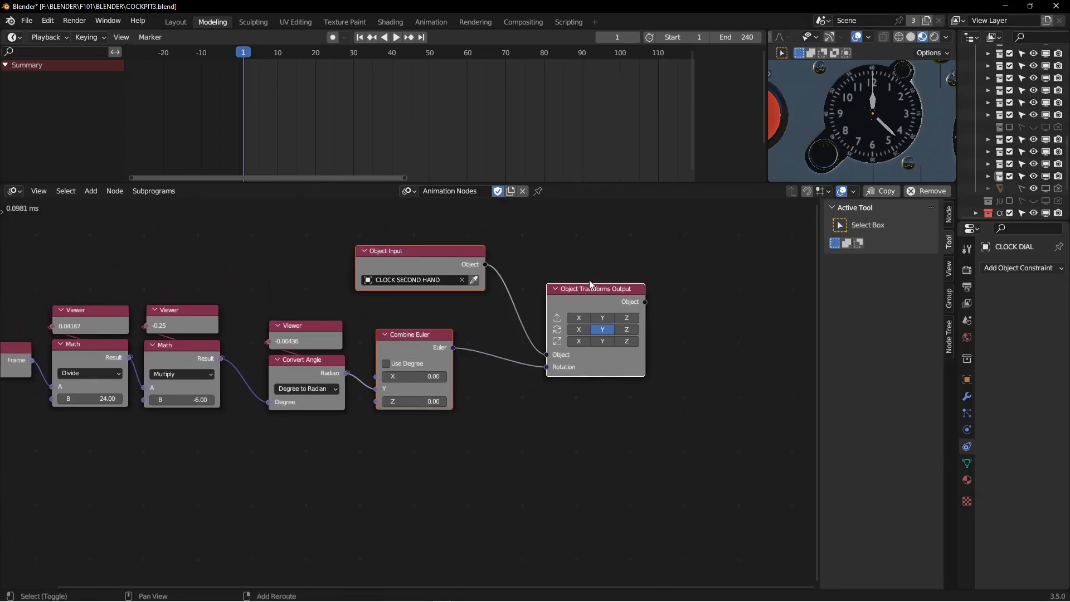
key("shift+d")
left_click(620, 481)
middle_click_drag(298, 351, 300, 244)
Step: Move the Viewer and Convert Angle nodes left and shift the lower node chain right
left_click_drag(347, 315, 279, 239)
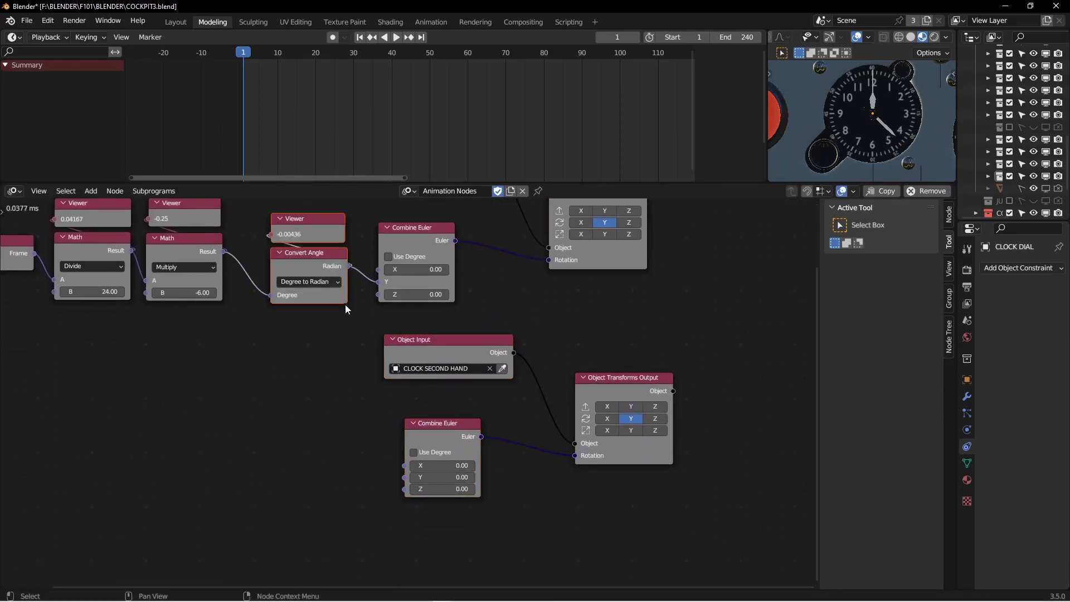
key("g")
left_click(308, 303)
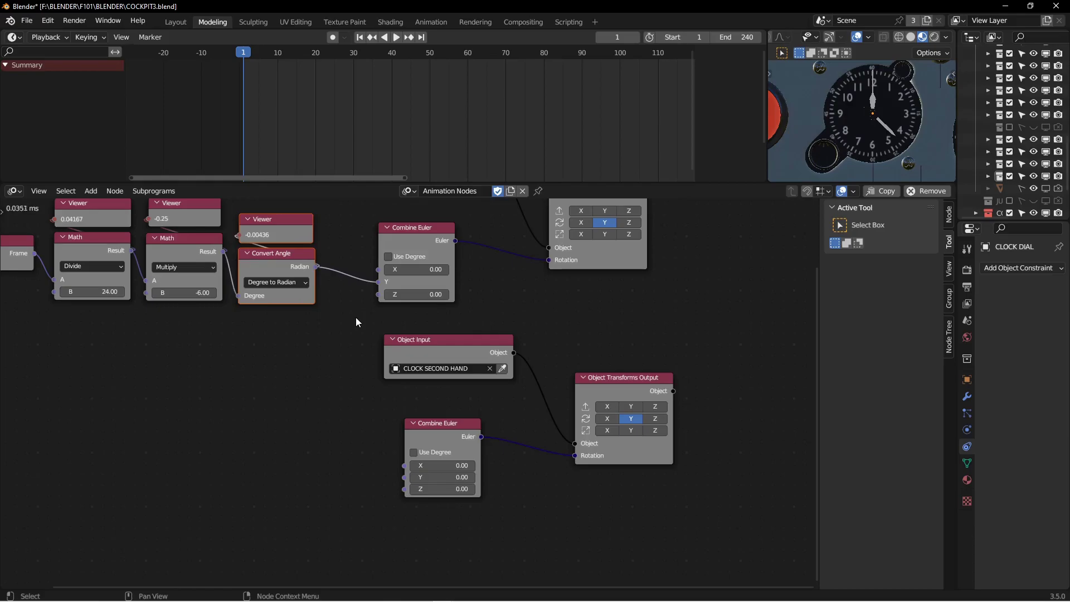
left_click(363, 339)
left_click_drag(362, 339, 578, 489)
left_click_drag(437, 438, 490, 442)
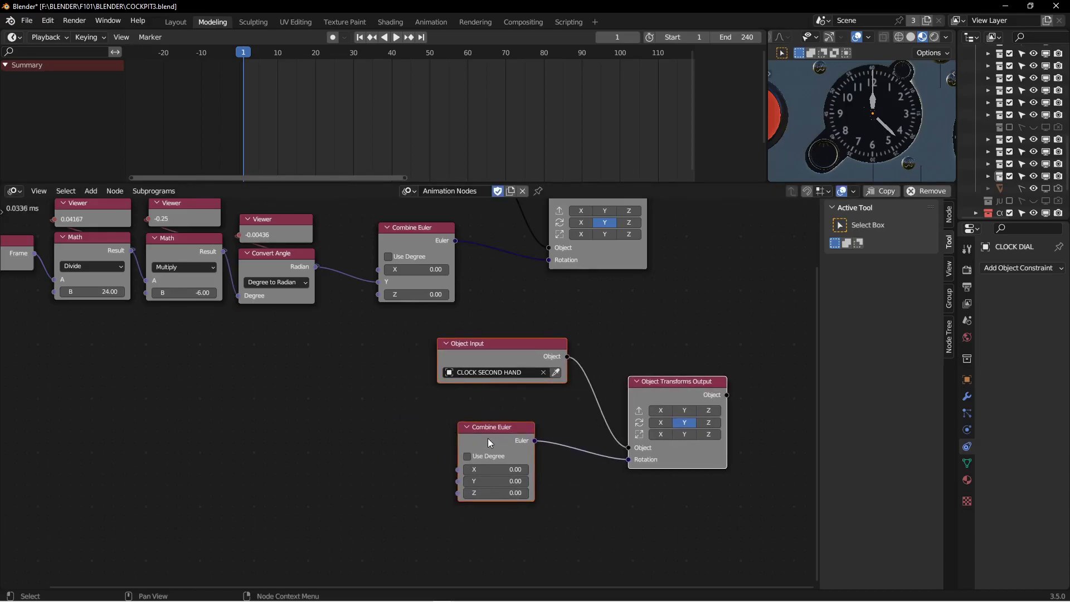
Step: Add a Divide Math node with B 60, fed by the Radian output, below the chain
left_click(185, 251)
key("shift+d")
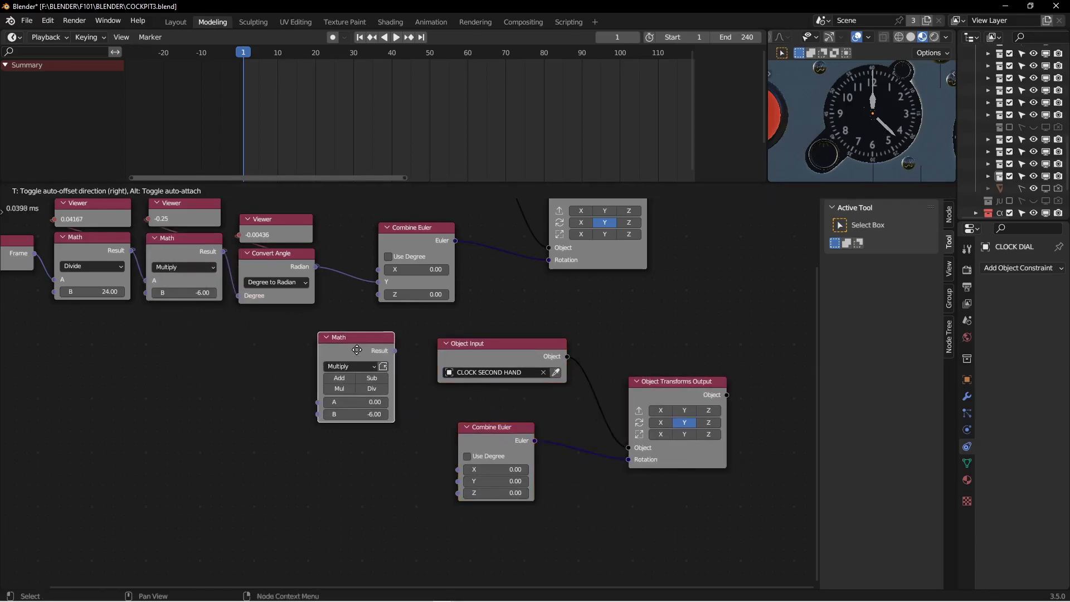
left_click(373, 348)
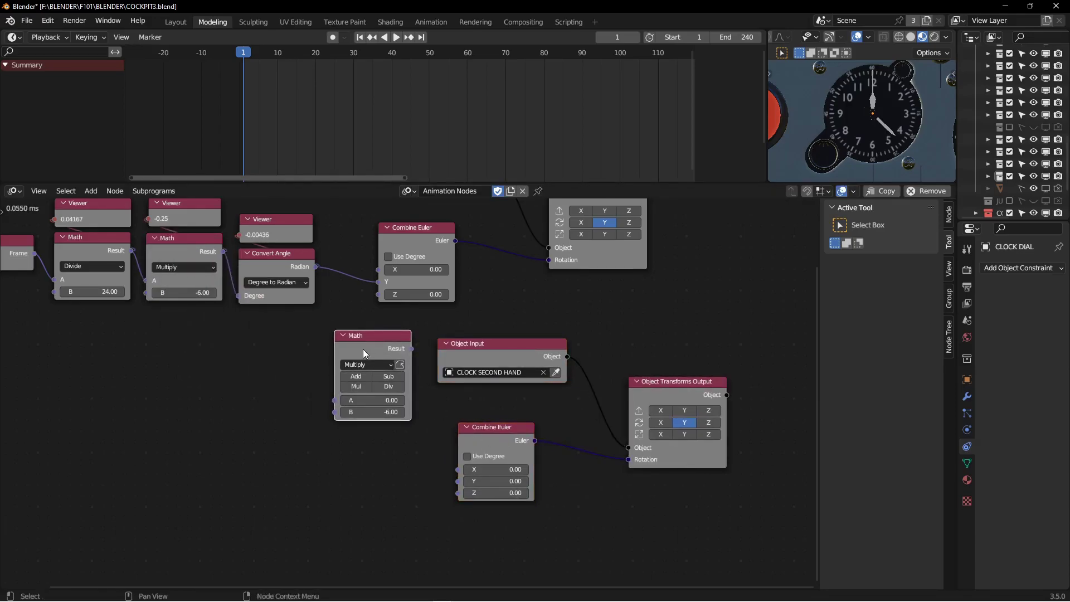
left_click_drag(315, 267, 334, 401)
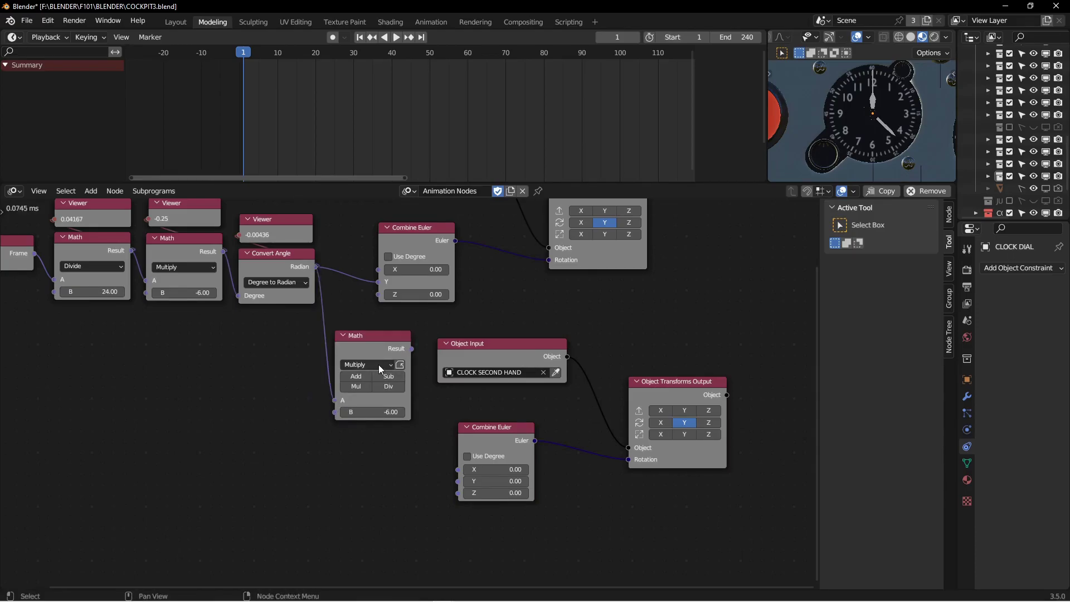
left_click(379, 364)
left_click(363, 413)
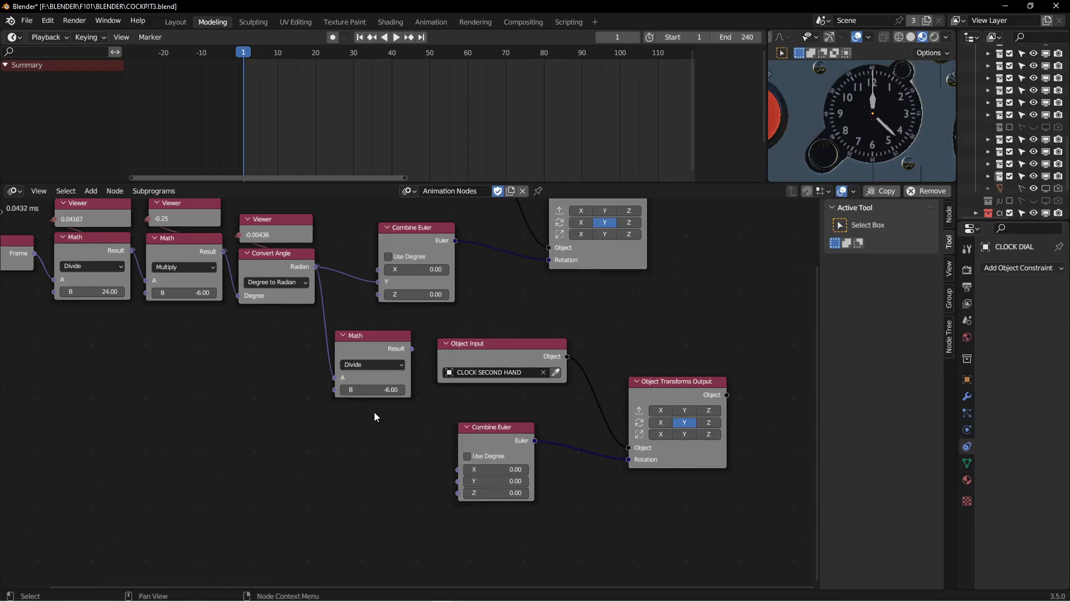
left_click(371, 392)
type("60")
key("Return")
left_click_drag(388, 347, 384, 380)
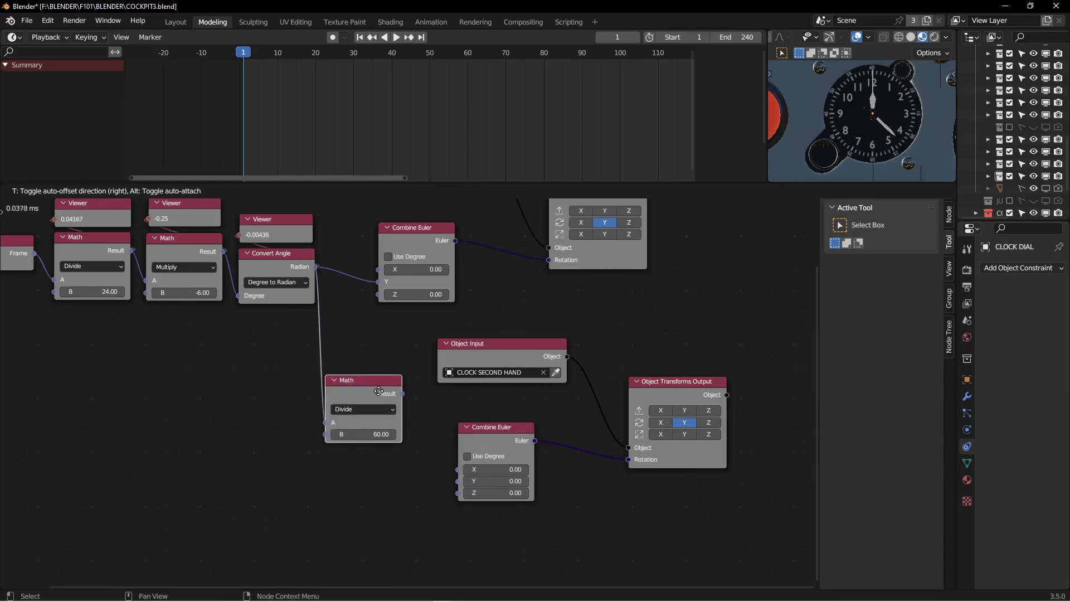
left_click_drag(379, 392, 458, 481)
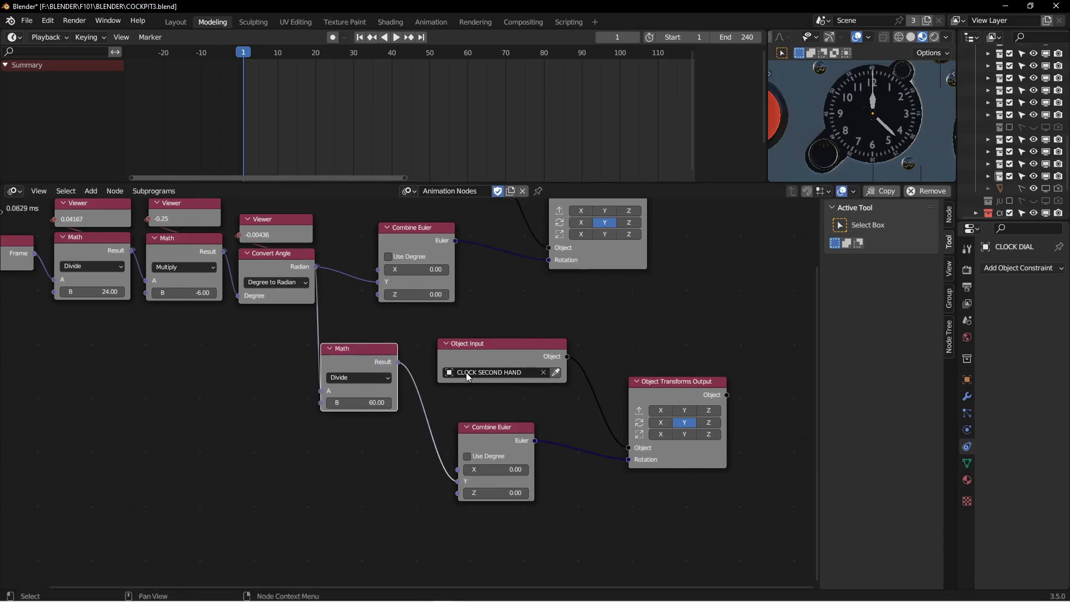
Step: Set the lower Object Input to CLOCK MINUTE HAND with the eyedropper
left_click(510, 349)
left_click(556, 372)
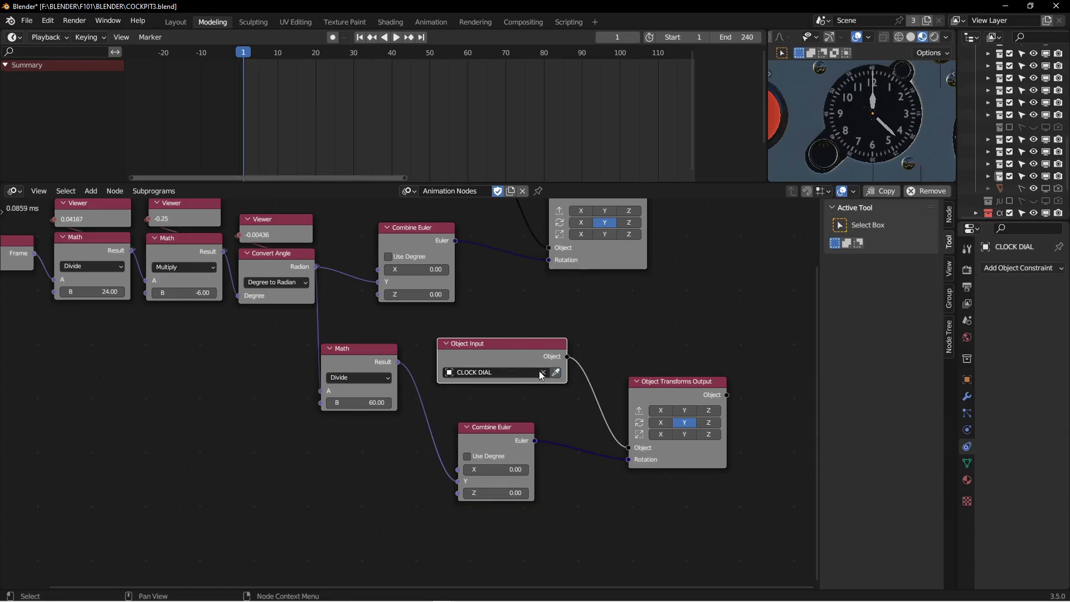
left_click(541, 371)
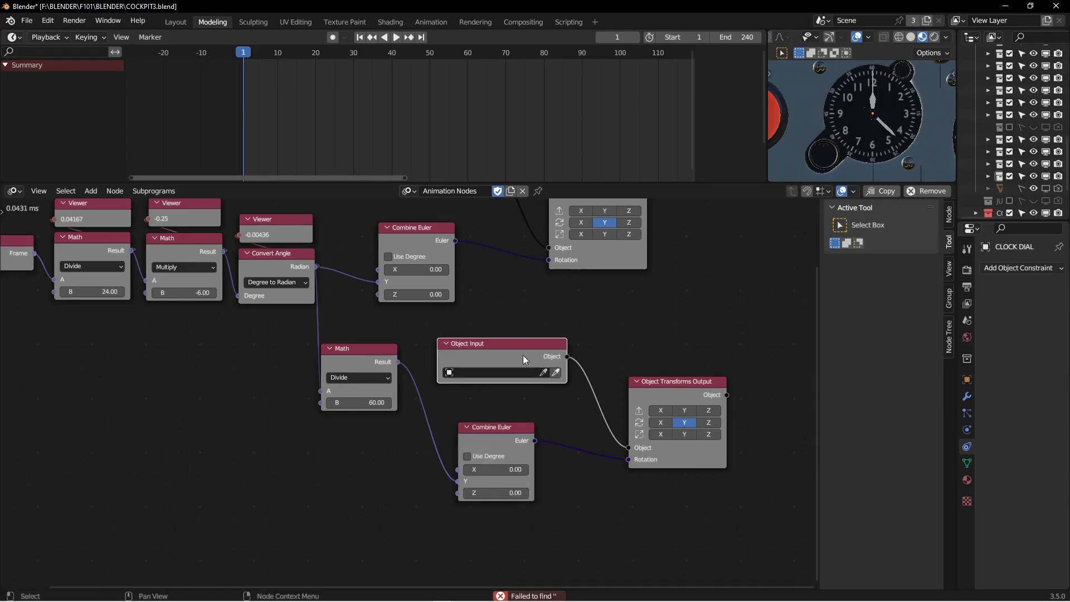
left_click(543, 372)
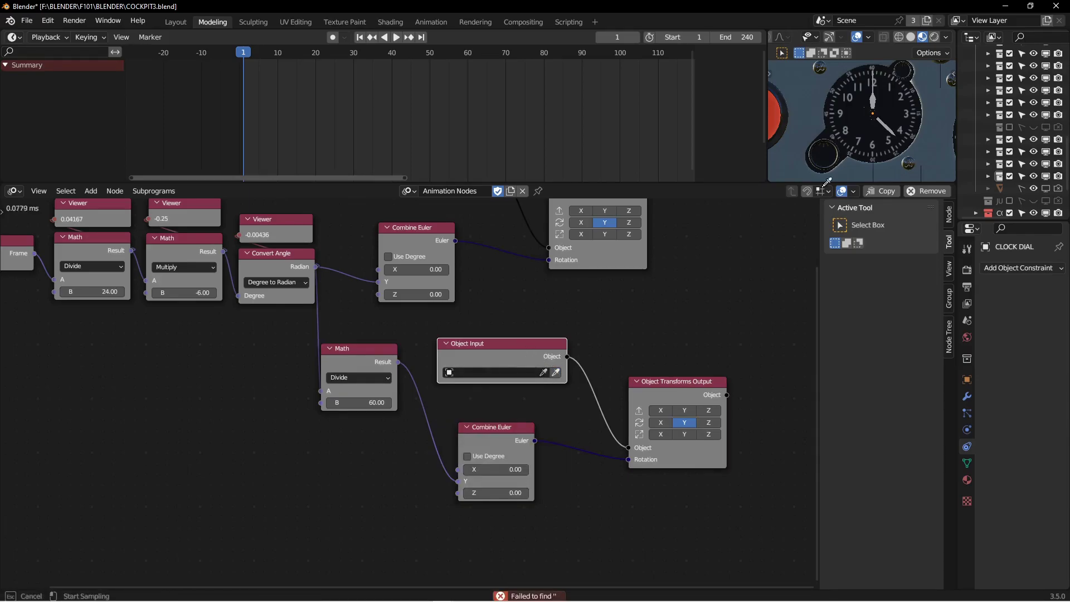
left_click(884, 129)
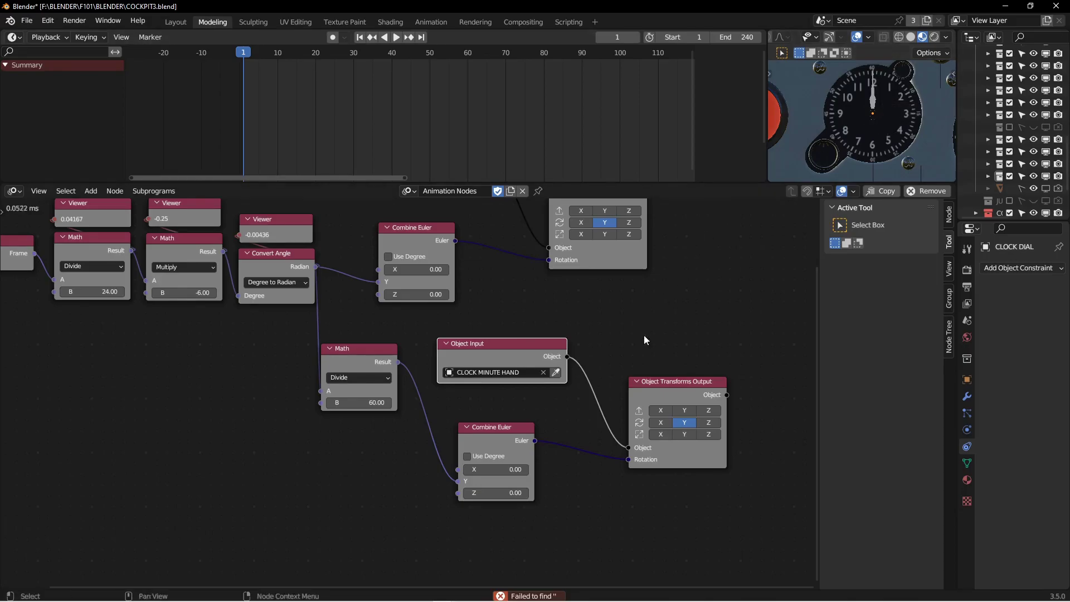
middle_click_drag(622, 348, 542, 343)
Step: Scrub to frame 88 to test the minute hand and set the scene end frame to 5000
left_click_drag(244, 60, 564, 77)
scroll(563, 76, "down", 4)
scroll(483, 103, "down", 3)
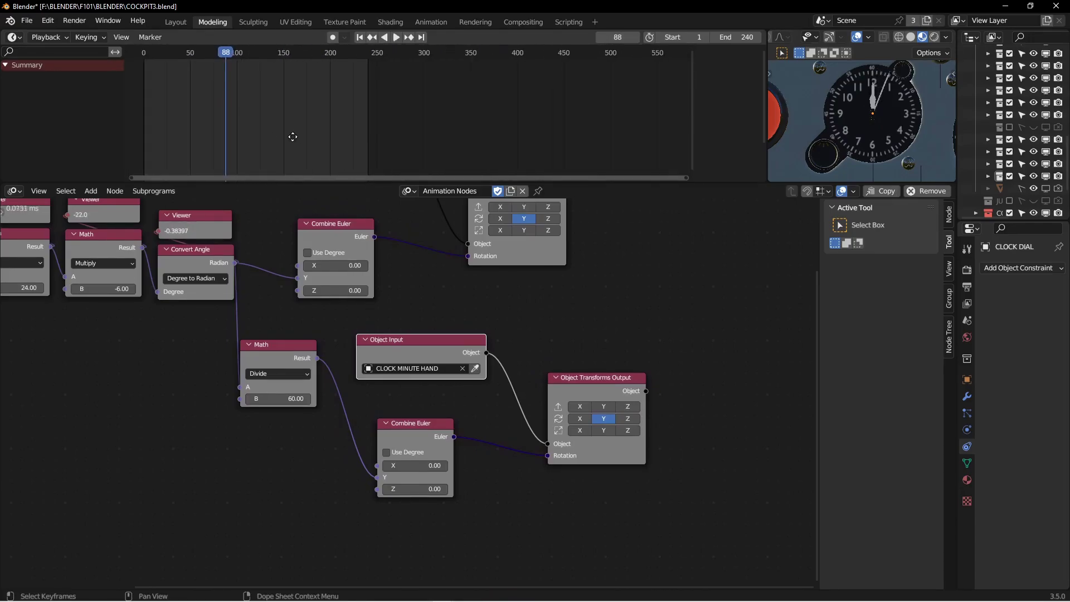
left_click(734, 37)
type("5000")
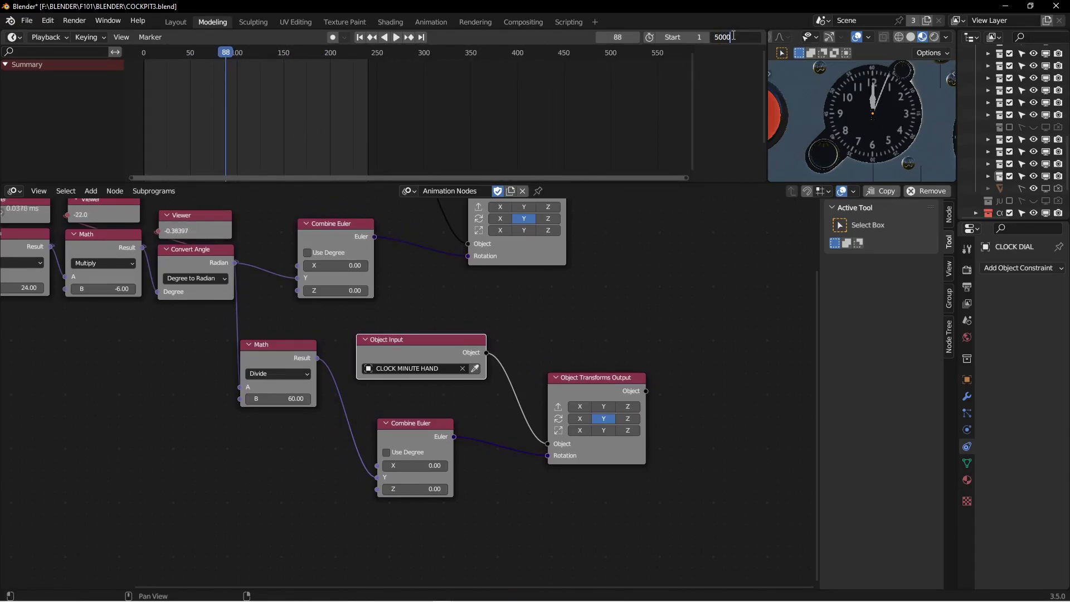
key("Return")
Step: Play to frame 2511, reposition Combine Euler, and box-select the four minute-hand nodes
key("space")
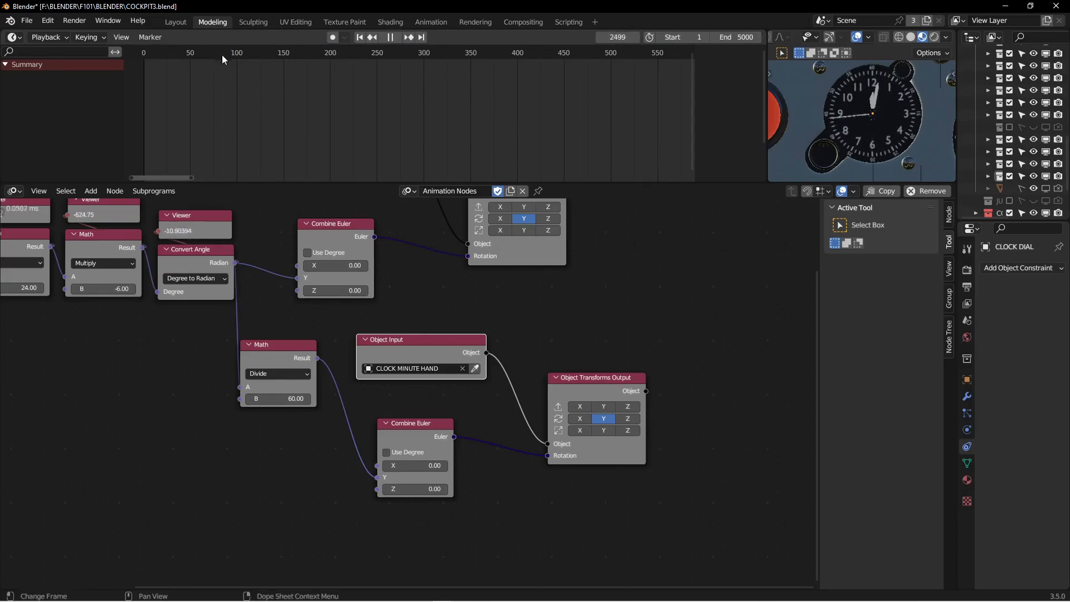
key("space")
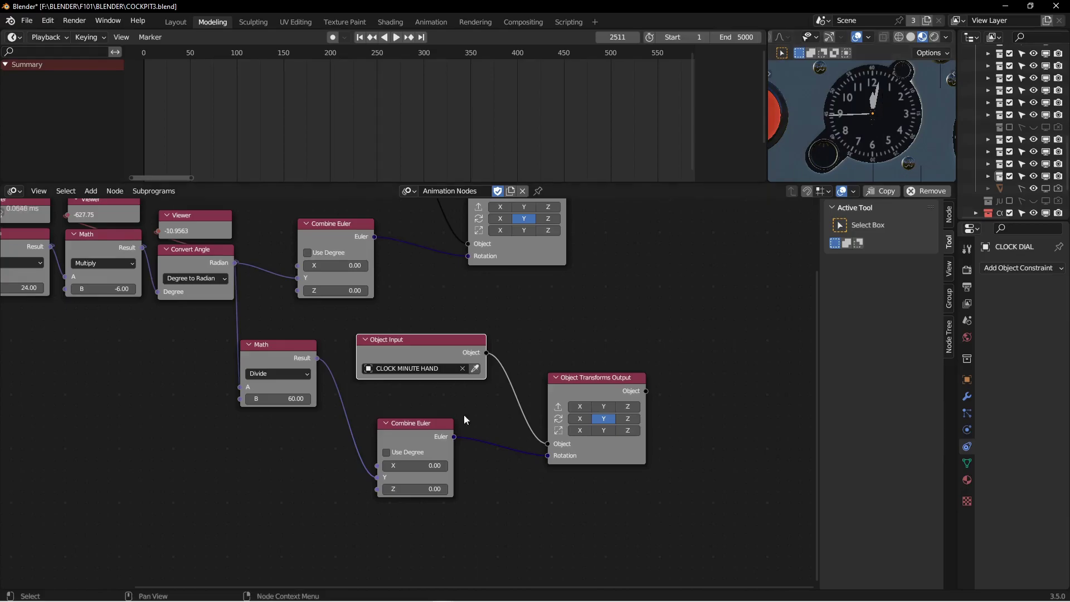
left_click_drag(422, 426, 457, 402)
middle_click_drag(339, 353, 339, 314)
left_click_drag(298, 284, 630, 459)
Step: Duplicate the four minute-hand nodes below the originals and shift the copy right
key("shift+d")
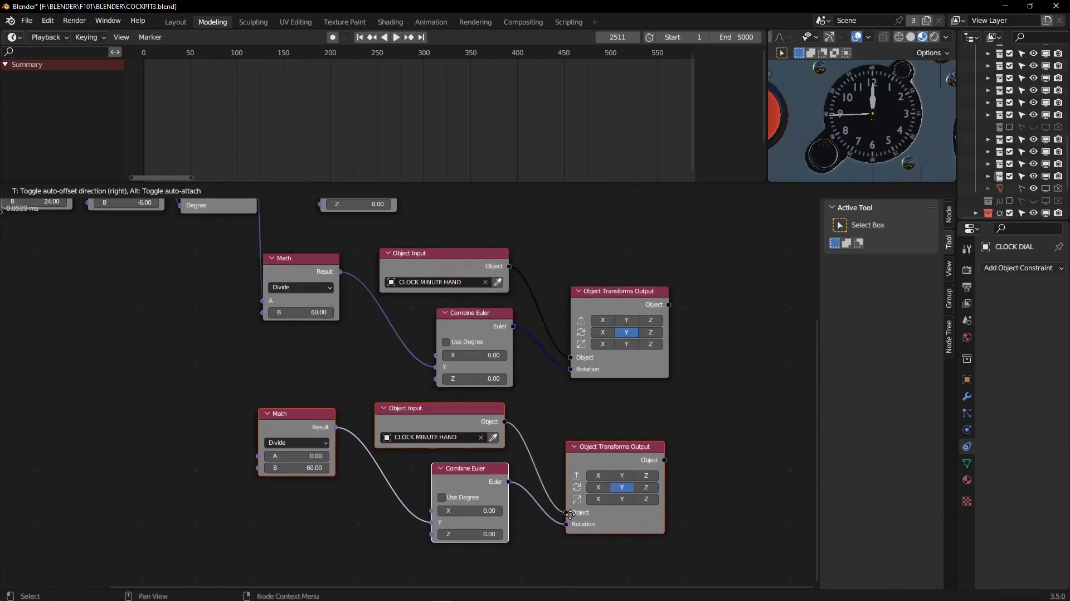
left_click(571, 519)
middle_click_drag(439, 464, 473, 420)
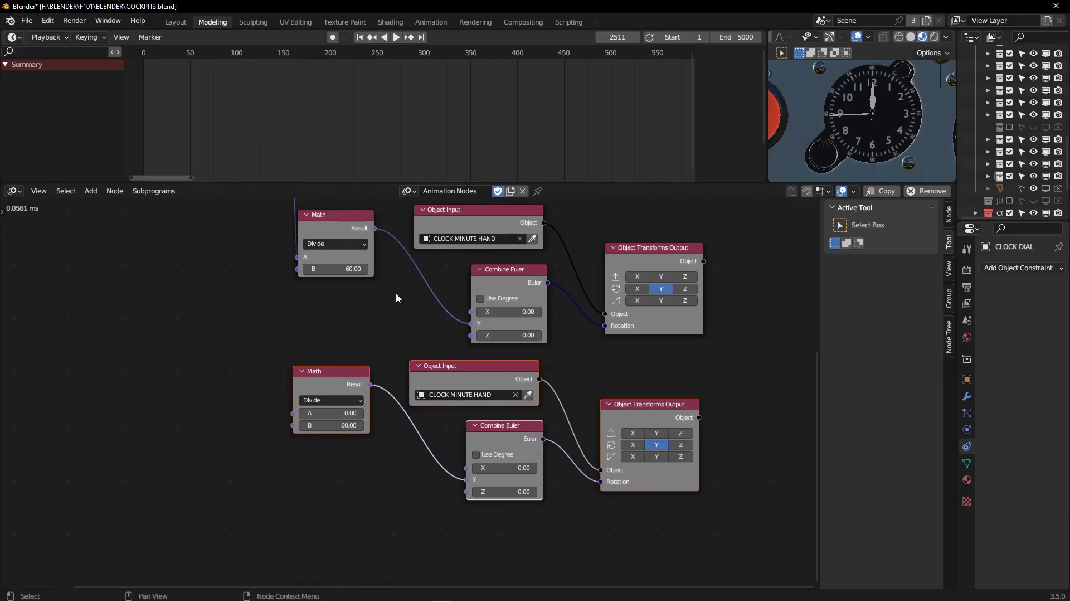
middle_click_drag(395, 268, 343, 317)
scroll(344, 317, "down", 1)
left_click_drag(222, 413, 671, 507)
left_click_drag(301, 422, 417, 426)
Step: Feed the upper Divide result into the copy's Math A and target CLOCK HOUR HAND
left_click_drag(331, 290, 380, 453)
middle_click_drag(454, 452, 332, 459)
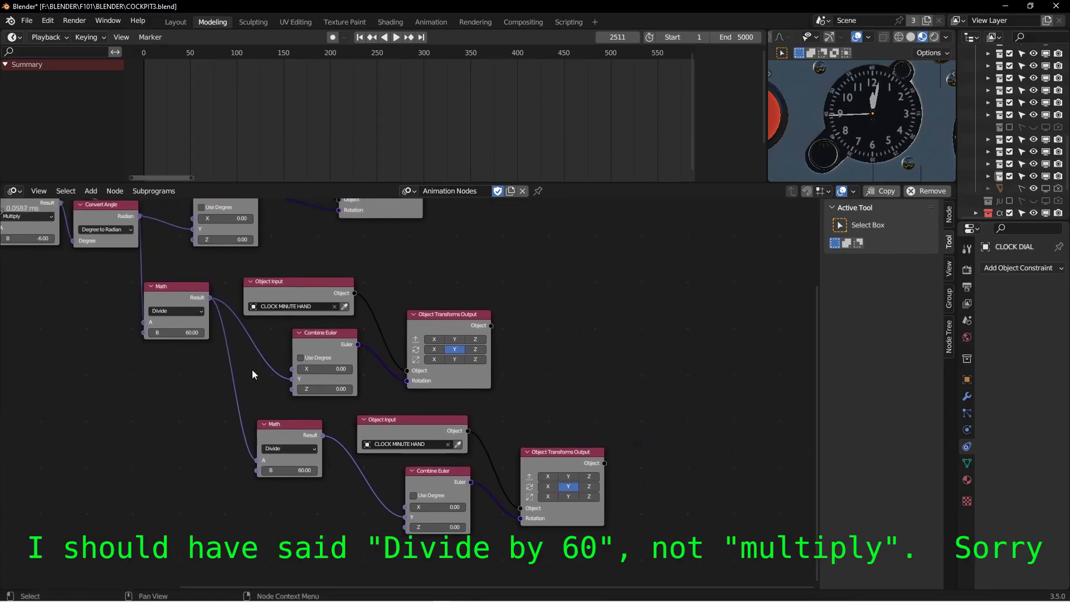
left_click(447, 444)
left_click(458, 445)
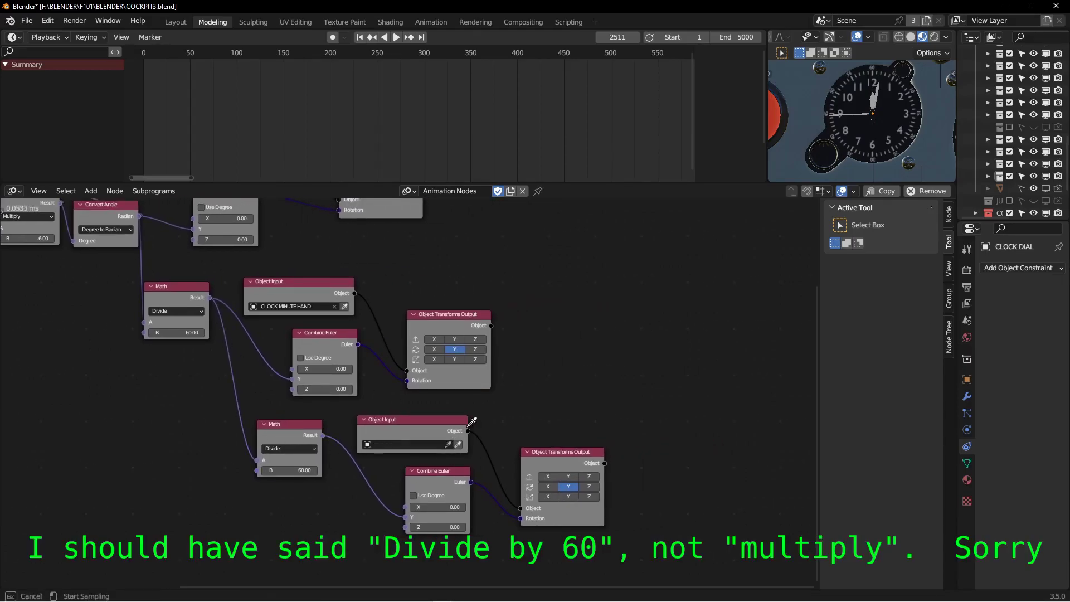
left_click(873, 99)
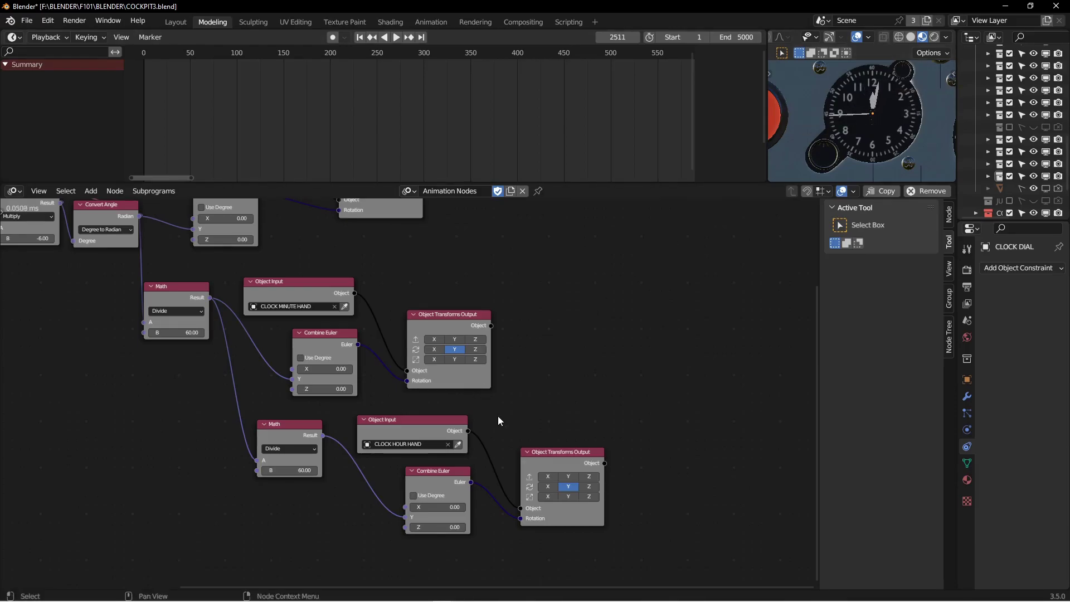
Step: Set the scene end frame to 5000000, which clamps to 1048574
scroll(475, 62, "down", 5)
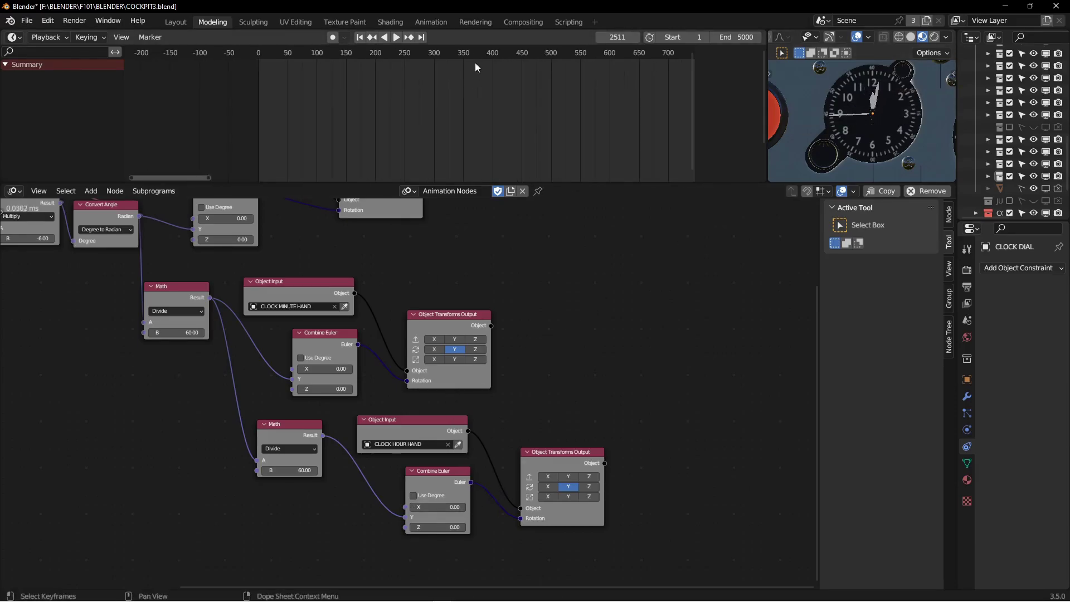
scroll(570, 89, "down", 6)
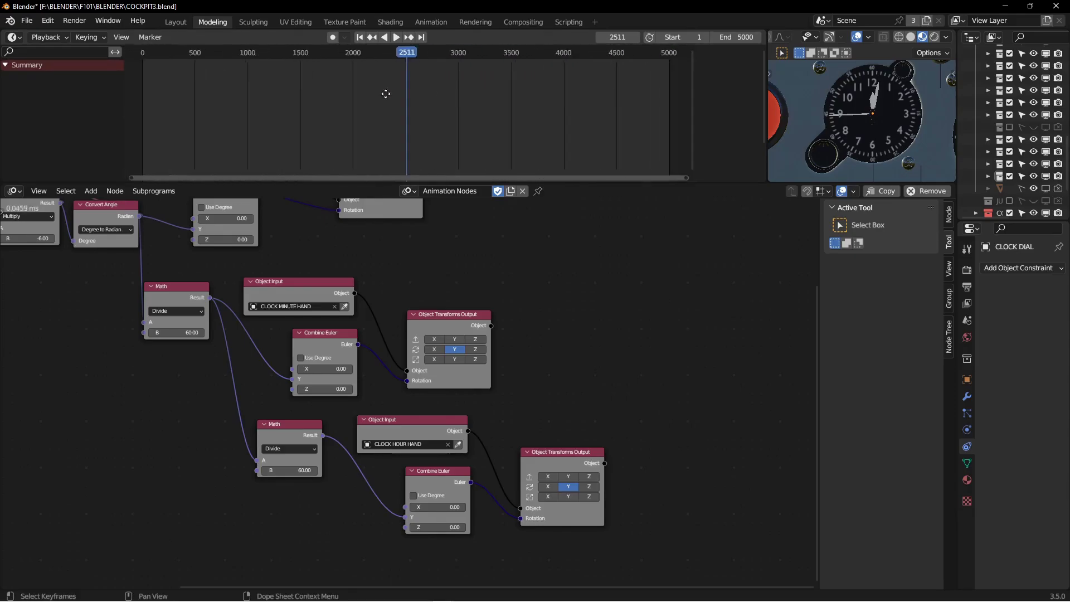
scroll(350, 94, "down", 1)
double_click(753, 34)
type("000")
key("Return")
Step: Play the animation, stop it, and return to frame 1 with hands at twelve
scroll(411, 136, "down", 6)
key("space")
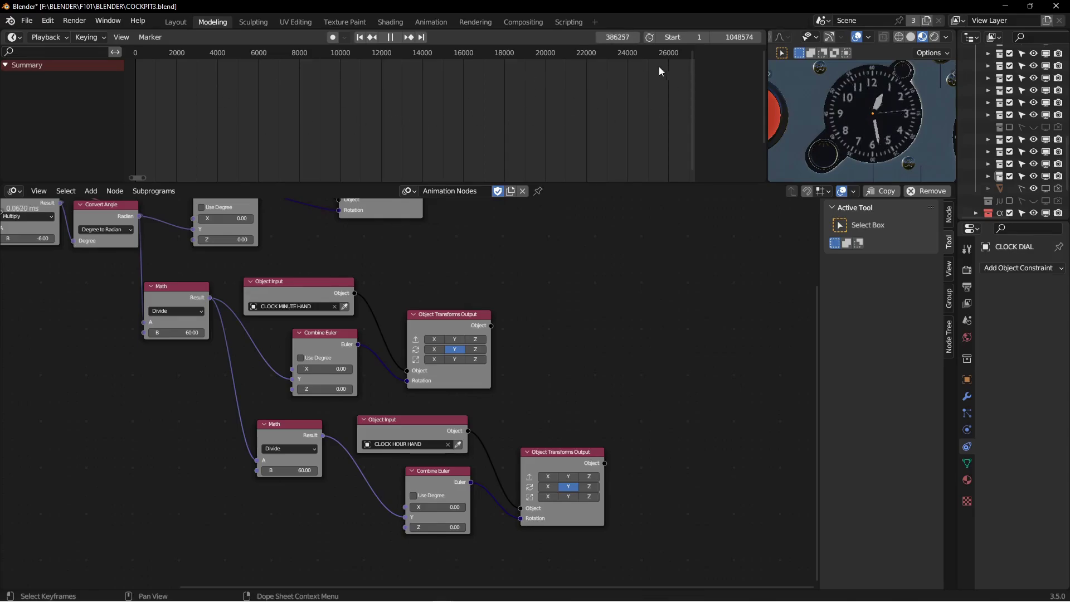
left_click(390, 37)
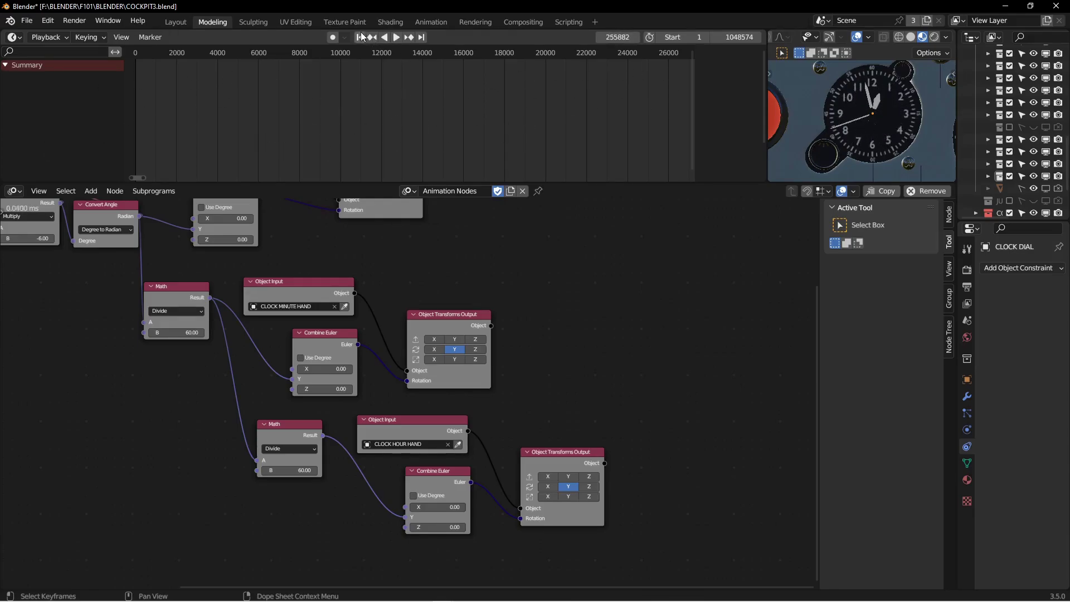
left_click(360, 37)
scroll(260, 276, "down", 2)
middle_click_drag(259, 275, 365, 286)
scroll(365, 287, "up", 5)
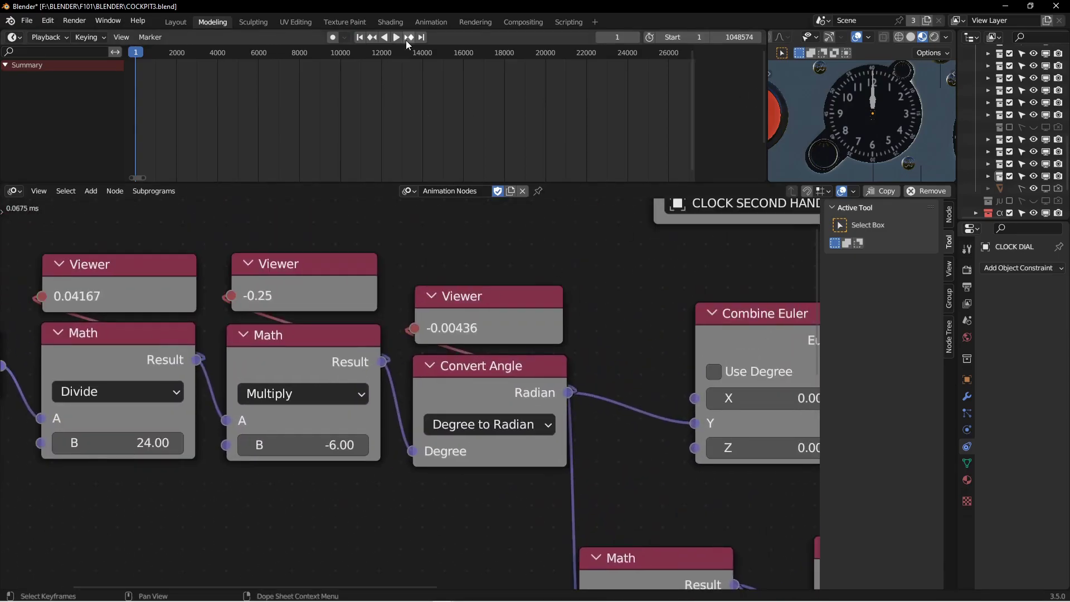
Step: Play from frame 1, stop, then box-select the Time Info, Viewer and Divide nodes
left_click(396, 37)
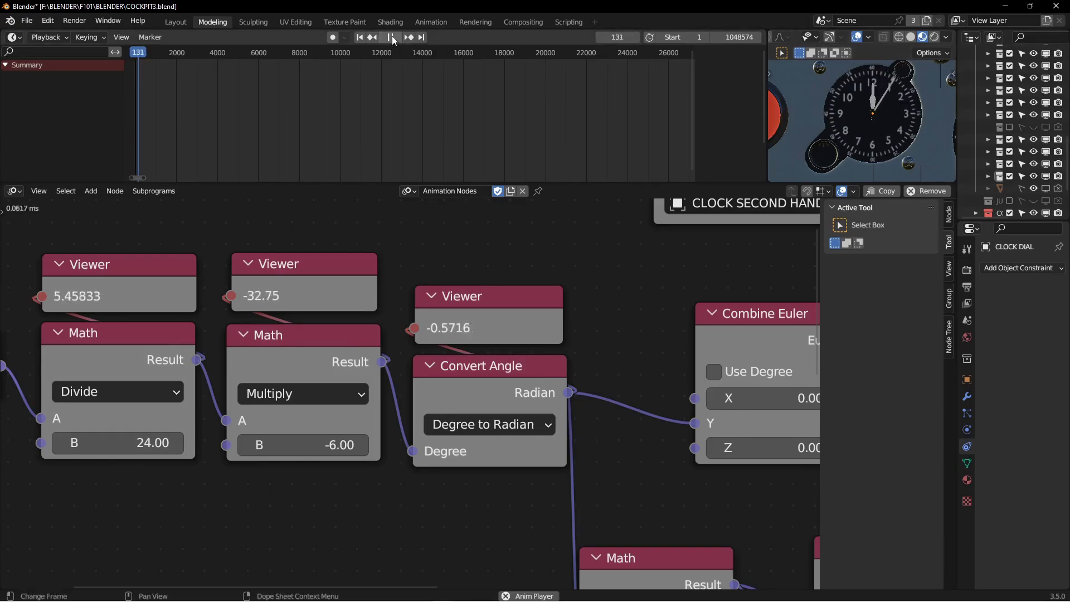
key("Escape")
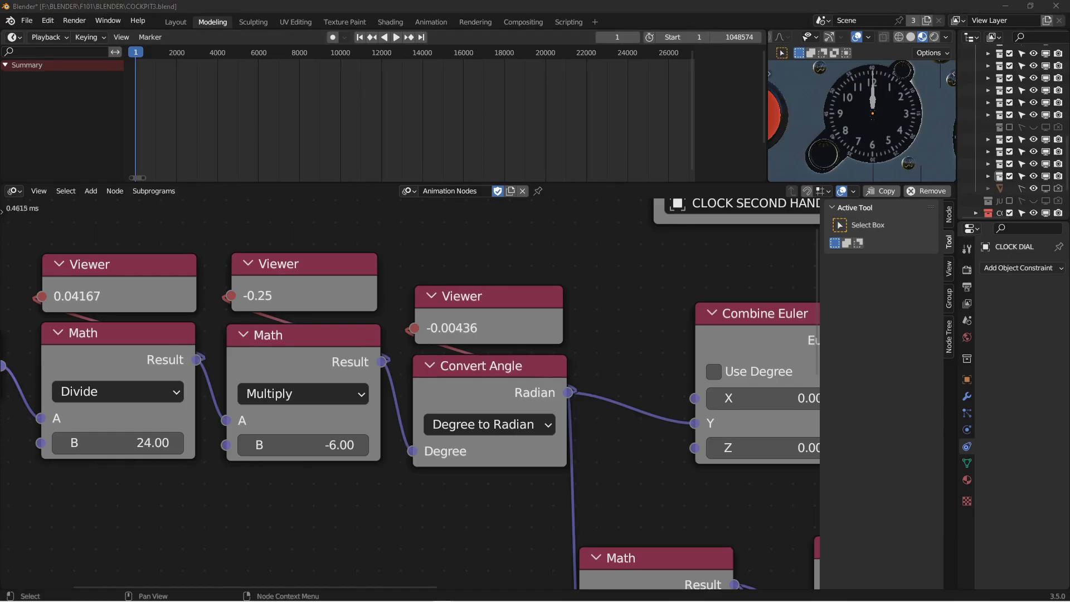
scroll(295, 344, "down", 3)
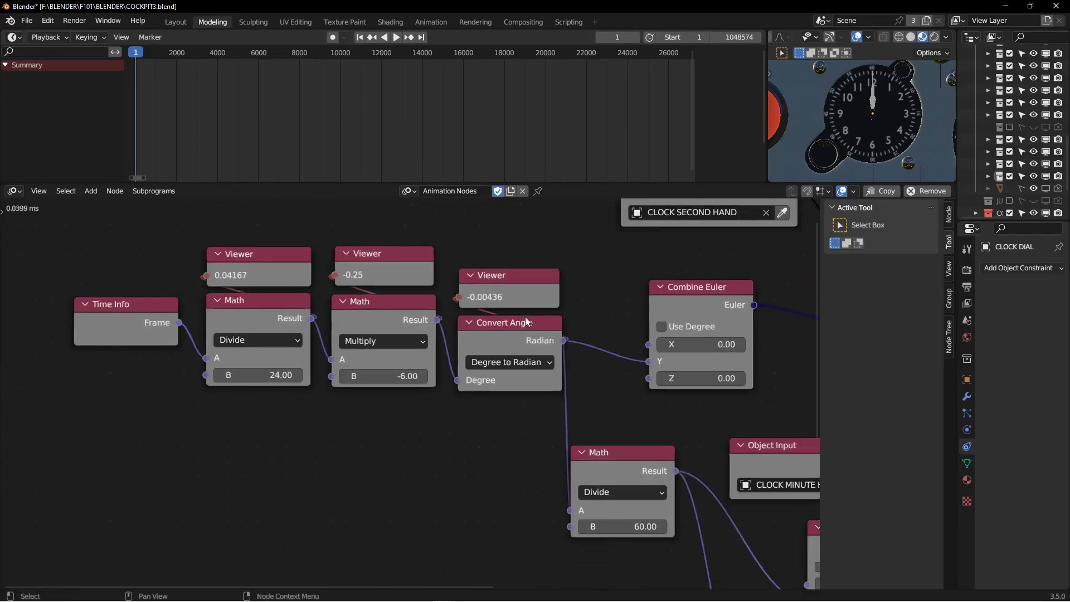
middle_click_drag(524, 330, 430, 321)
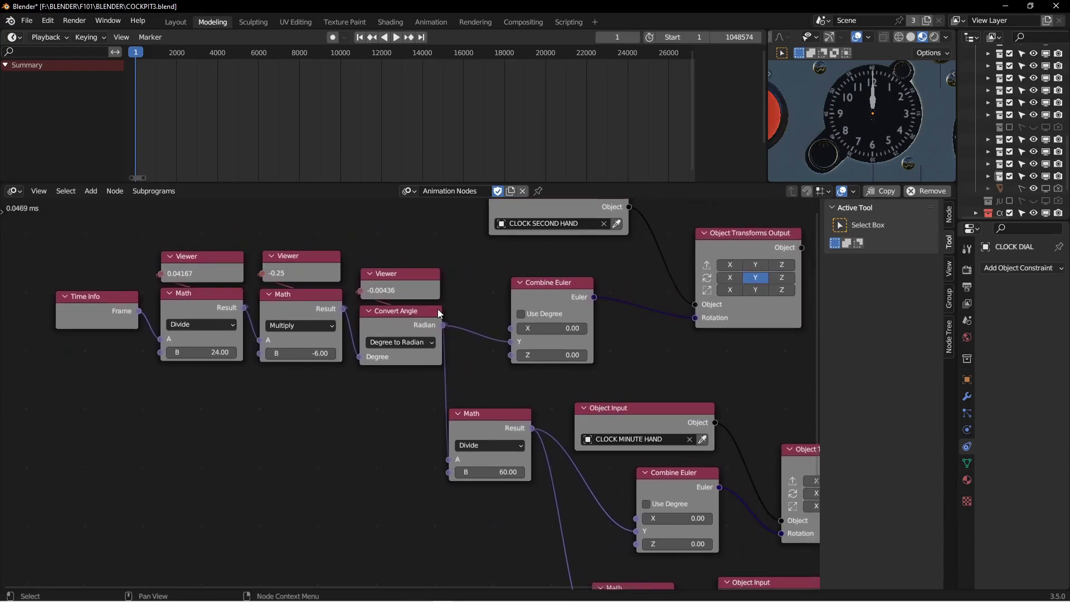
scroll(393, 330, "left", 2, "ctrl")
left_click_drag(152, 221, 326, 417)
Step: Shift the selected nodes left and add a Float Math node found by searching 'math'
key("g")
left_click(211, 389)
left_click(211, 389)
key("shift+a")
left_click(230, 241)
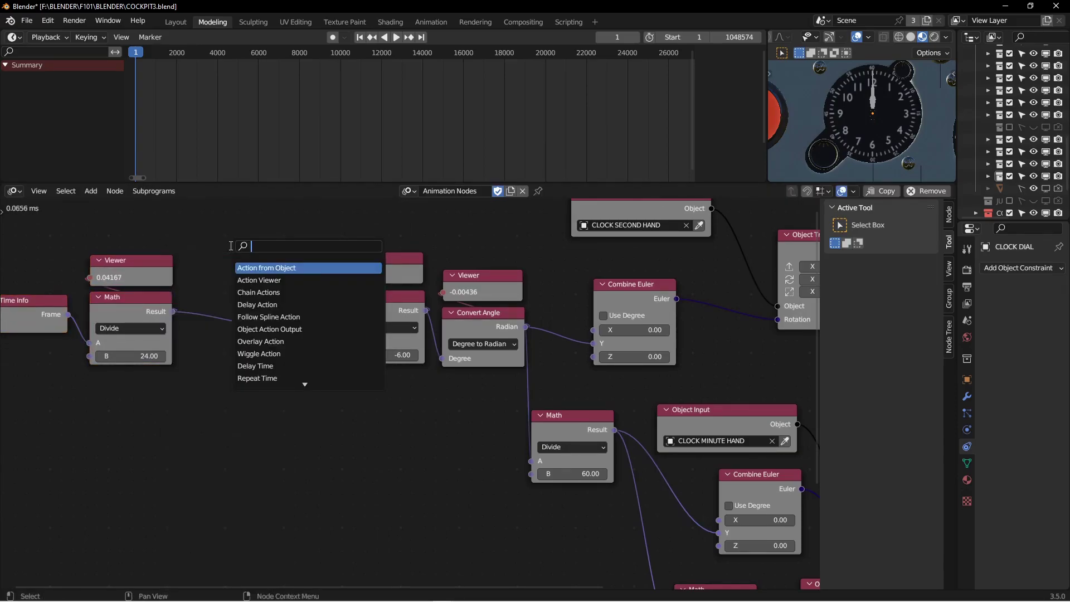
type("math")
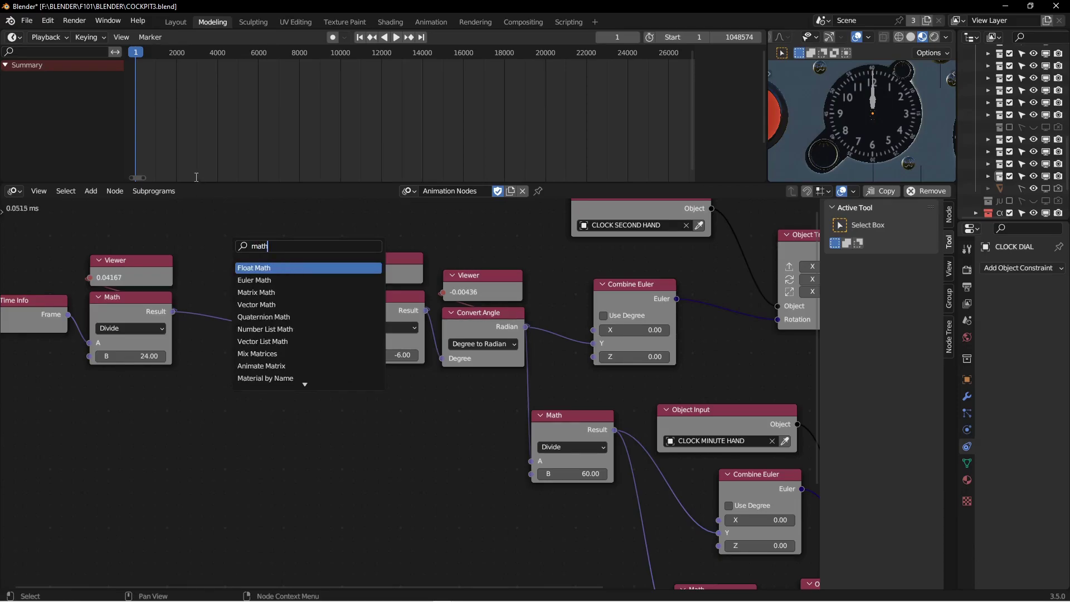
left_click(252, 267)
left_click(225, 343)
Step: Set the new Math node's operation to Snap with a Step of 1
left_click(294, 380)
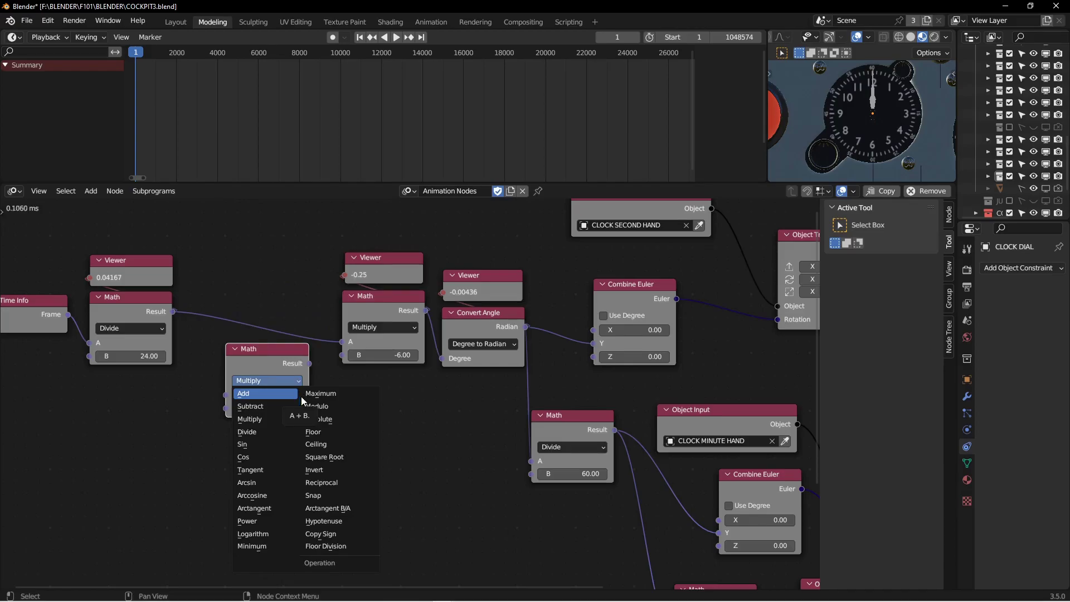
left_click(332, 498)
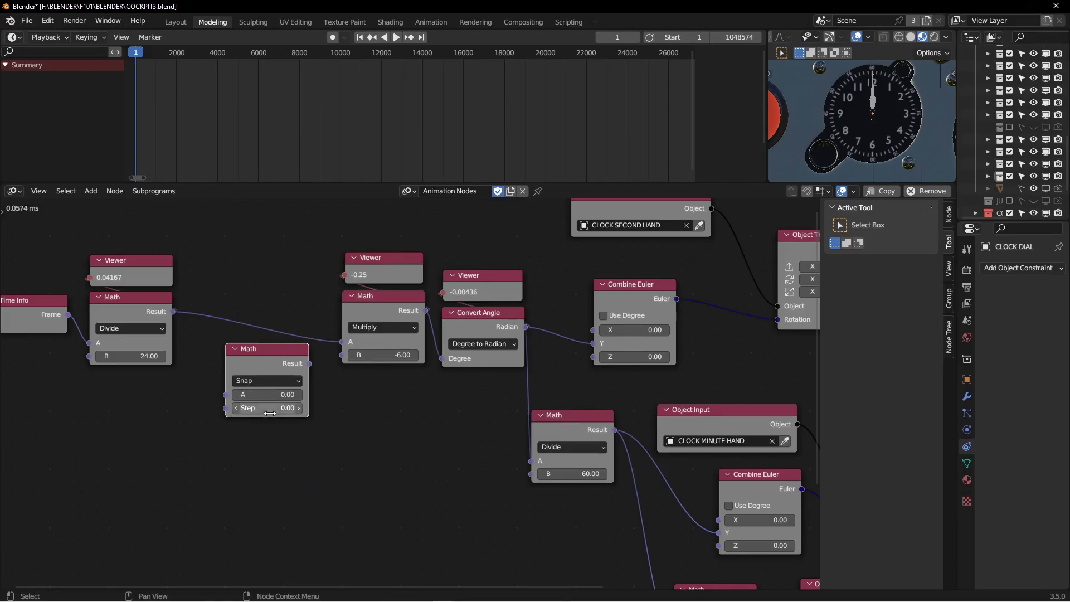
left_click(270, 408)
type("1")
key("Return")
Step: Insert the Snap node between Divide and Multiply and play the animation
left_click_drag(261, 348, 260, 286)
middle_click_drag(300, 309, 237, 315)
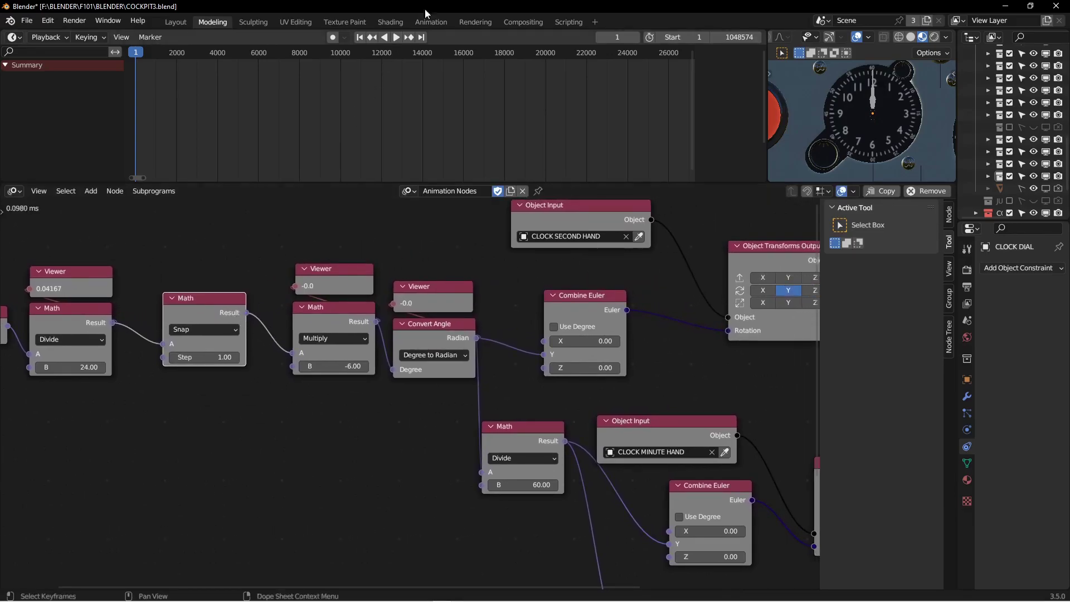
left_click(395, 37)
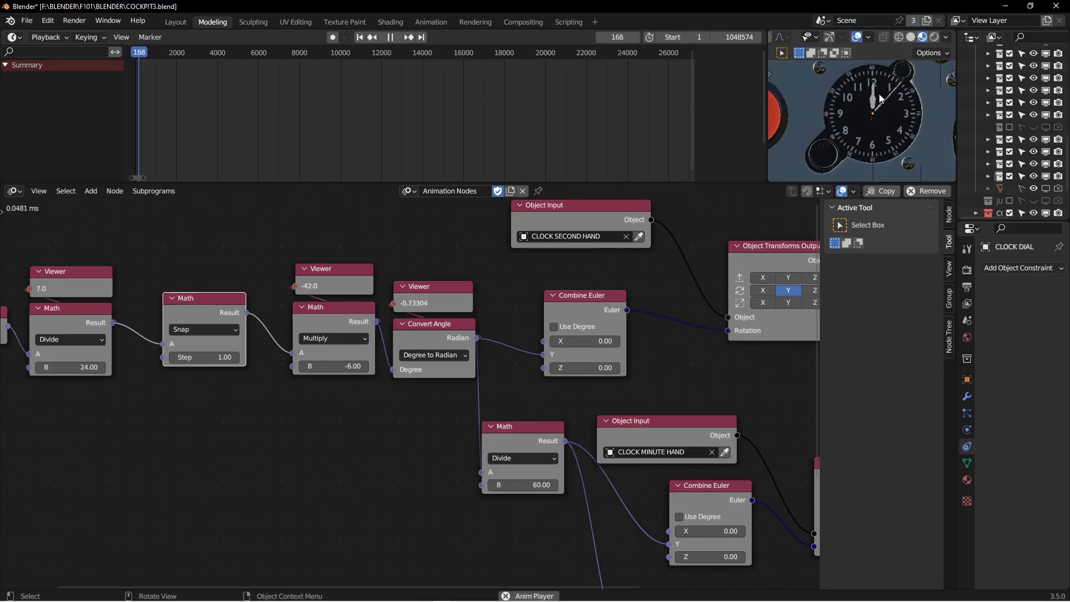
scroll(681, 415, "down", 2)
middle_click_drag(681, 416, 505, 278)
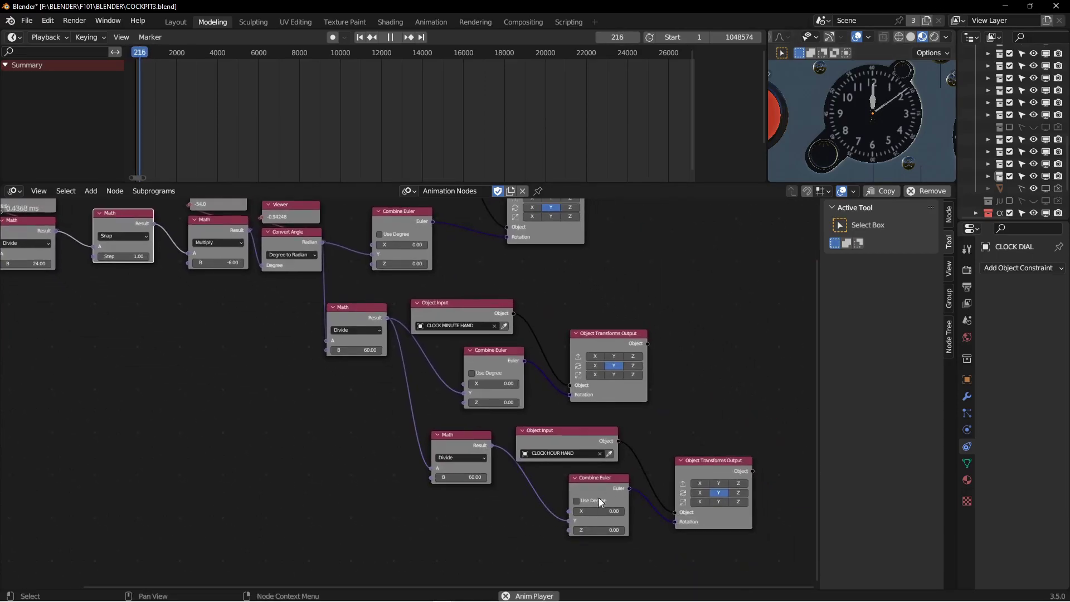
middle_click_drag(358, 282, 368, 299)
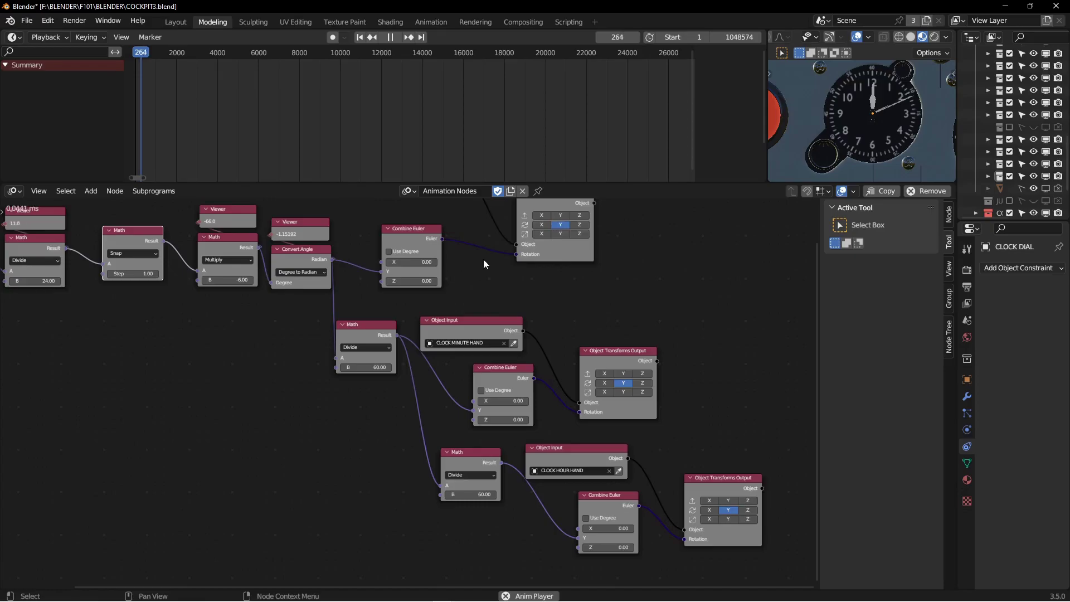
middle_click_drag(307, 265, 396, 322)
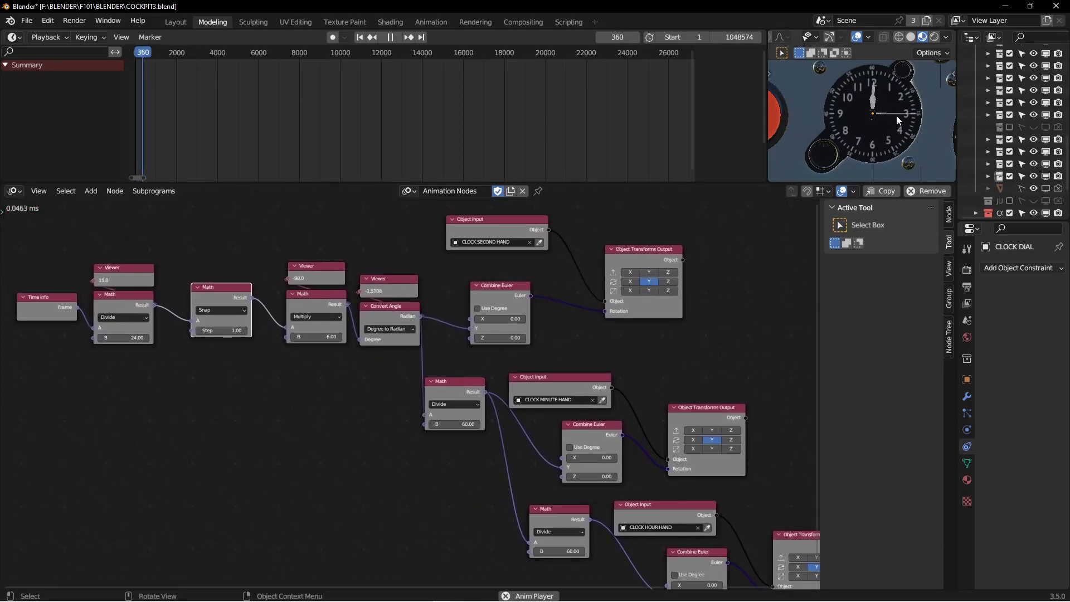
middle_click_drag(174, 382, 415, 418)
scroll(437, 387, "up", 1)
left_click_drag(188, 246, 406, 413)
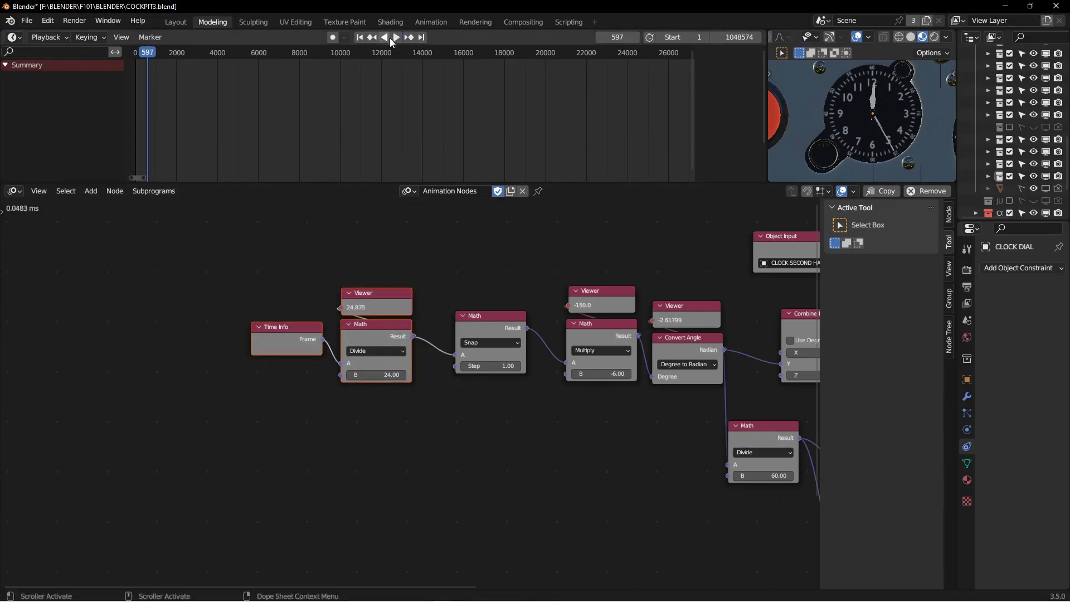
Step: Stop playback at frame 1 and move the Time Info, Viewer and Divide nodes left
left_click(390, 37)
left_click(359, 37)
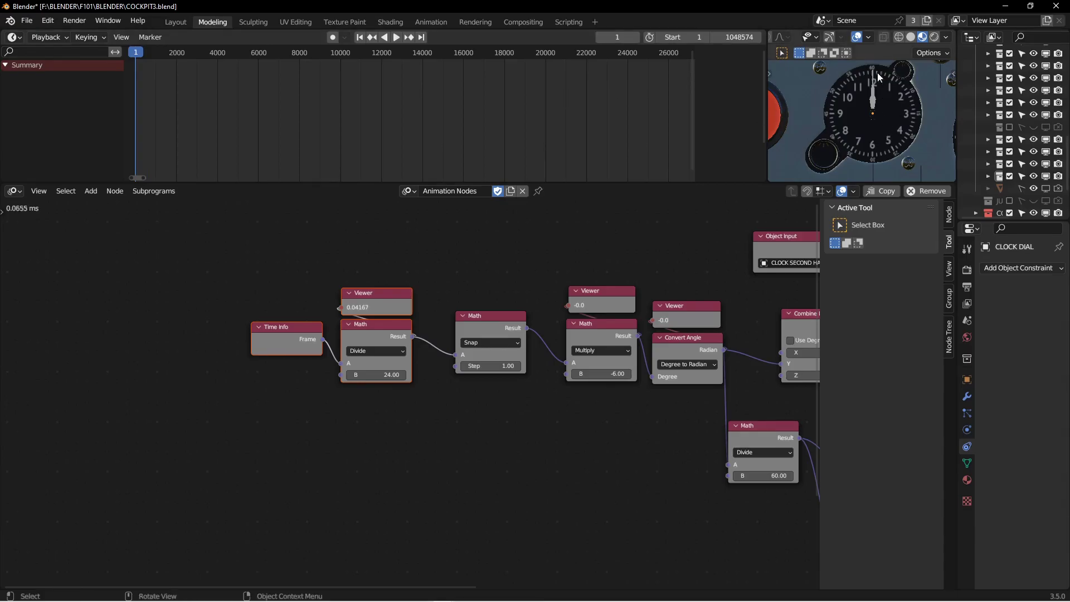
left_click_drag(203, 259, 432, 415)
key("g")
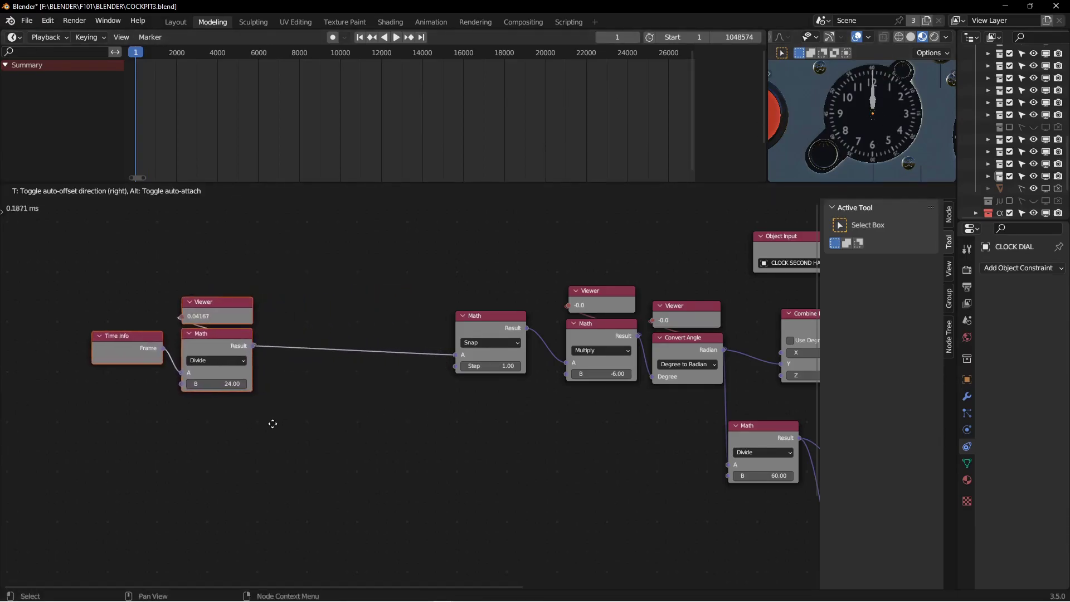
left_click(270, 425)
Step: Duplicate the Snap node and label the copy 'start time'
left_click(498, 316)
key("shift+d")
left_click(337, 412)
key("F2")
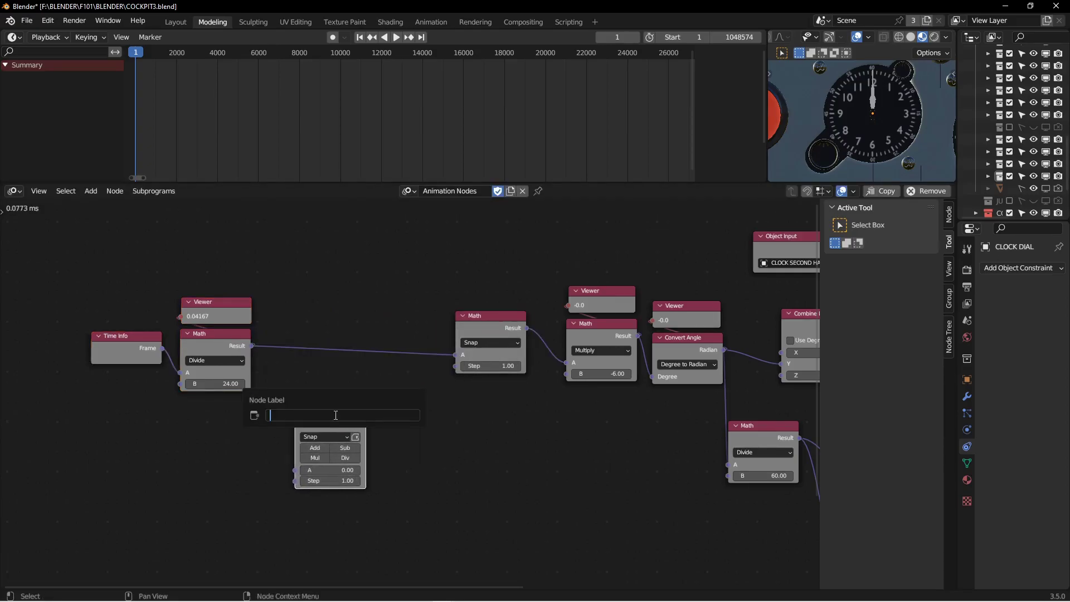
type("start time")
key("Return")
Step: Reposition the start time node and change its operation to Add
key("g")
left_click(327, 413)
left_click(325, 406)
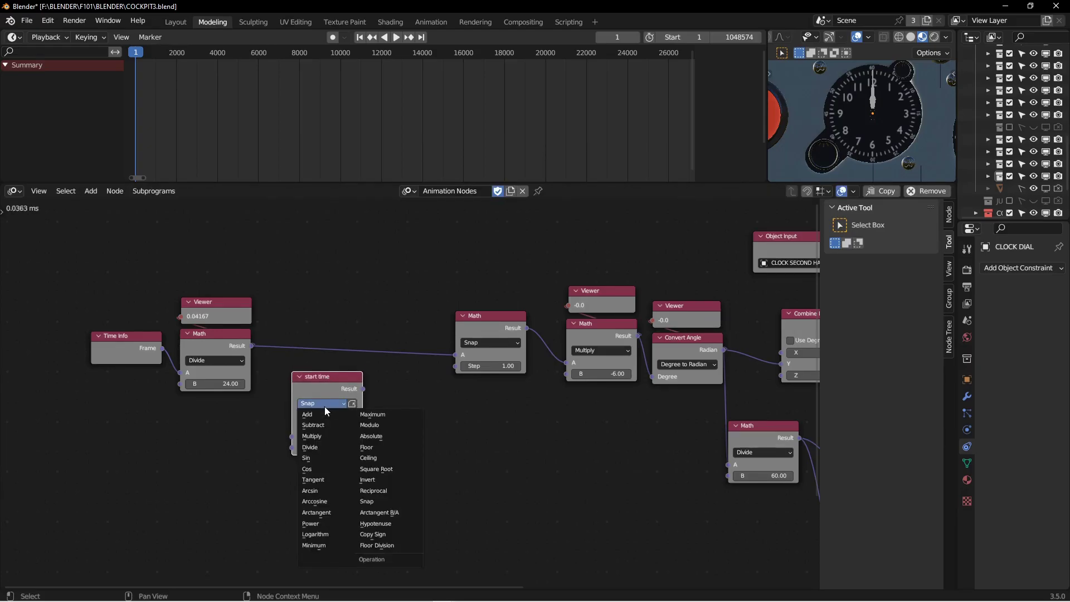
left_click(307, 414)
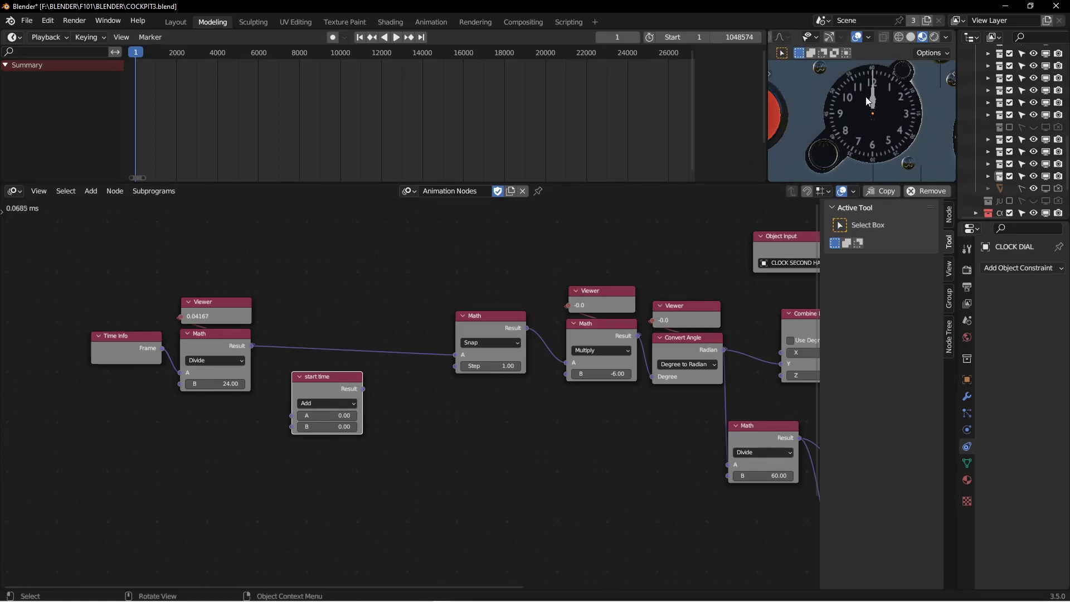
Step: Insert the start time node between Divide and Snap and set B to 56546540
left_click_drag(344, 382, 343, 336)
left_click(322, 380)
type("565")
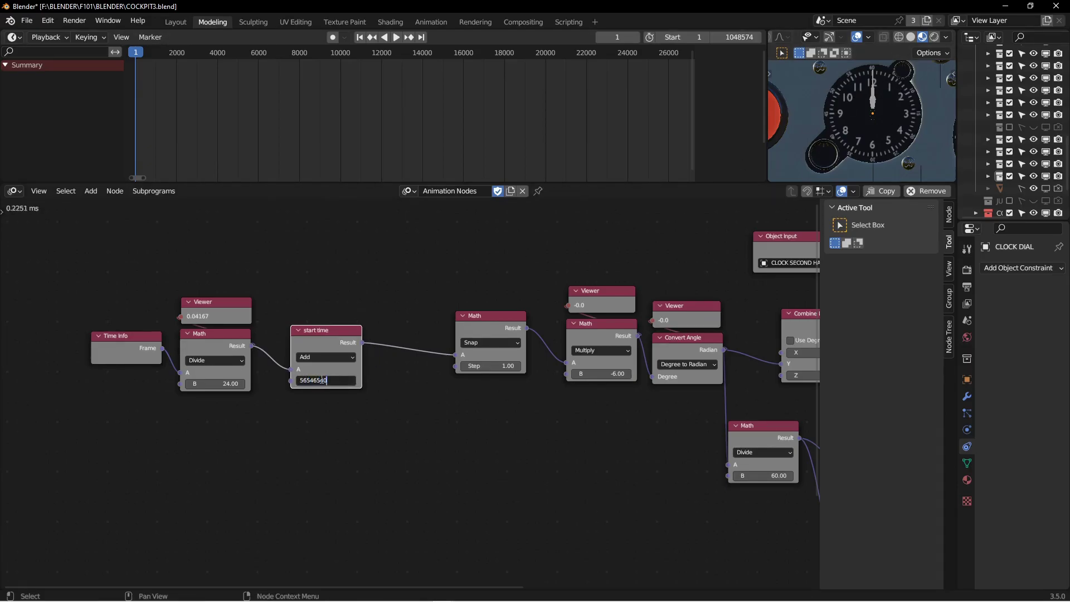
type("46540")
key("Return")
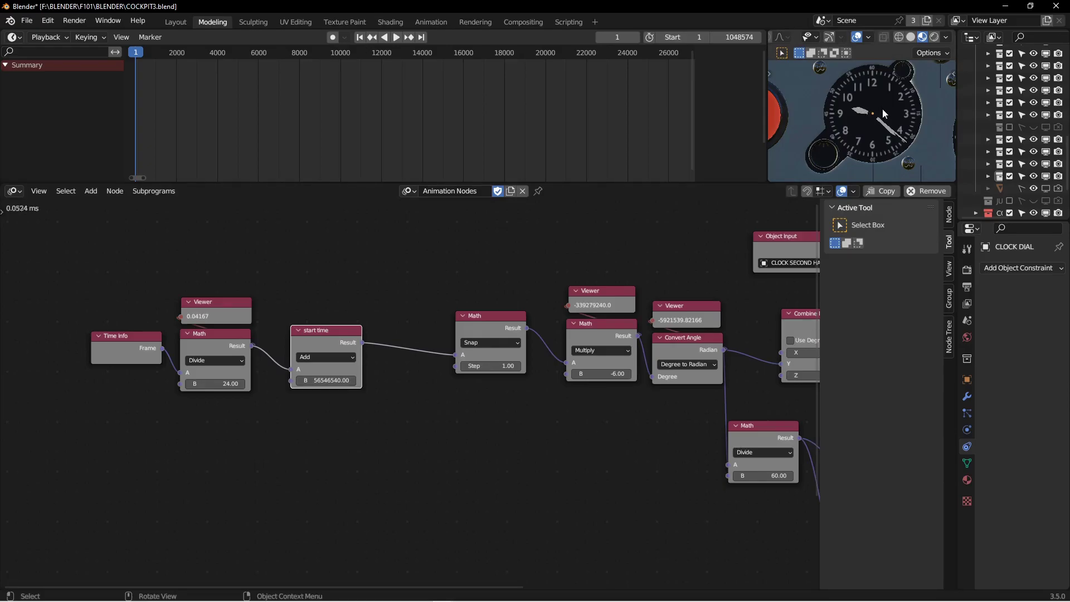
left_click(326, 380)
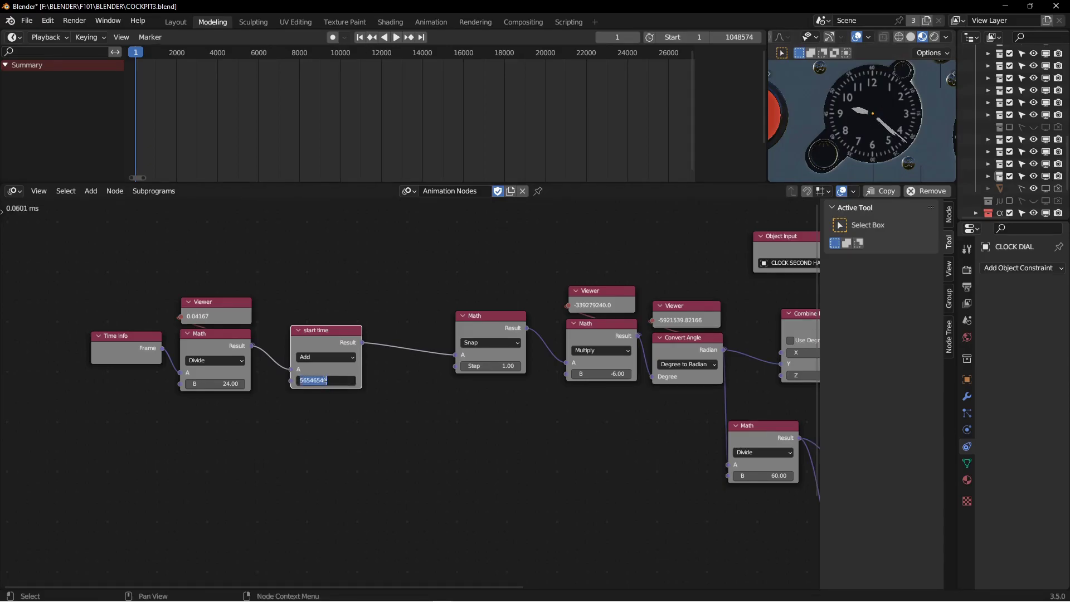
type("24*5000")
key("Return")
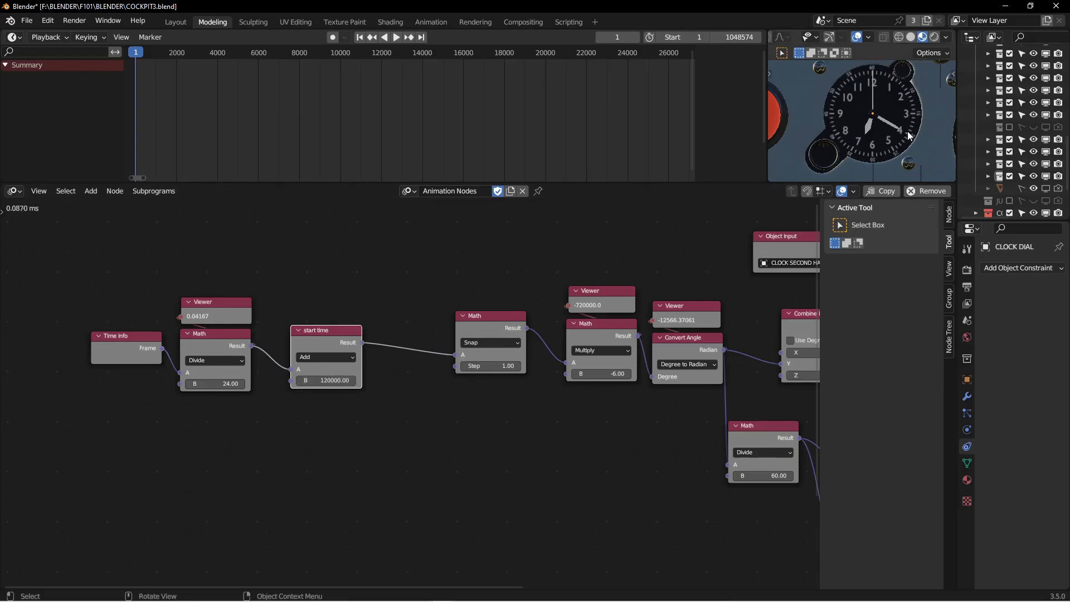
middle_click_drag(565, 287, 497, 277)
left_click(396, 37)
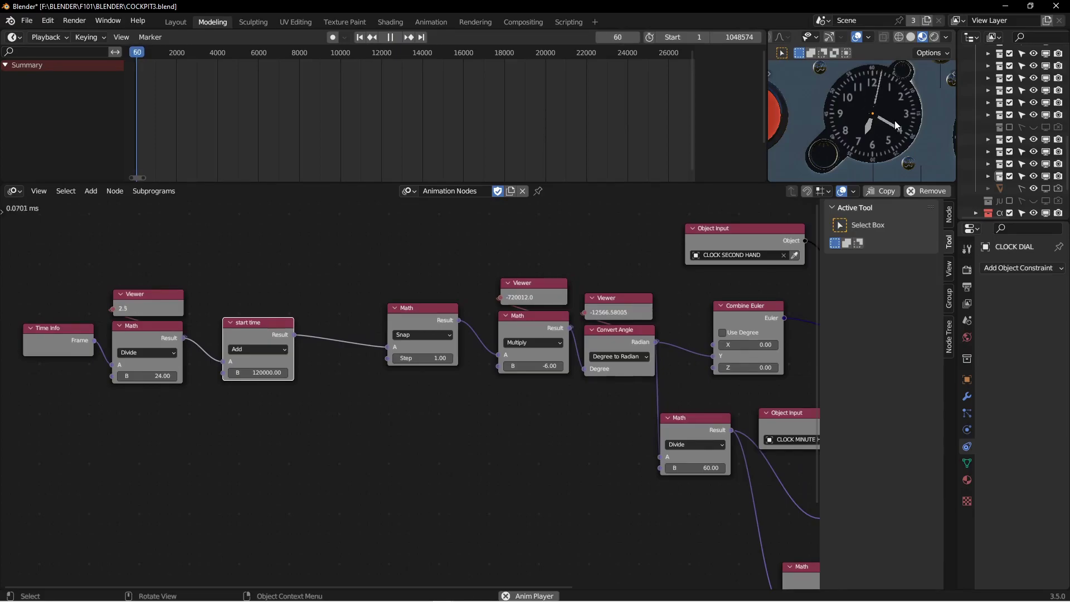
scroll(594, 353, "down", 3)
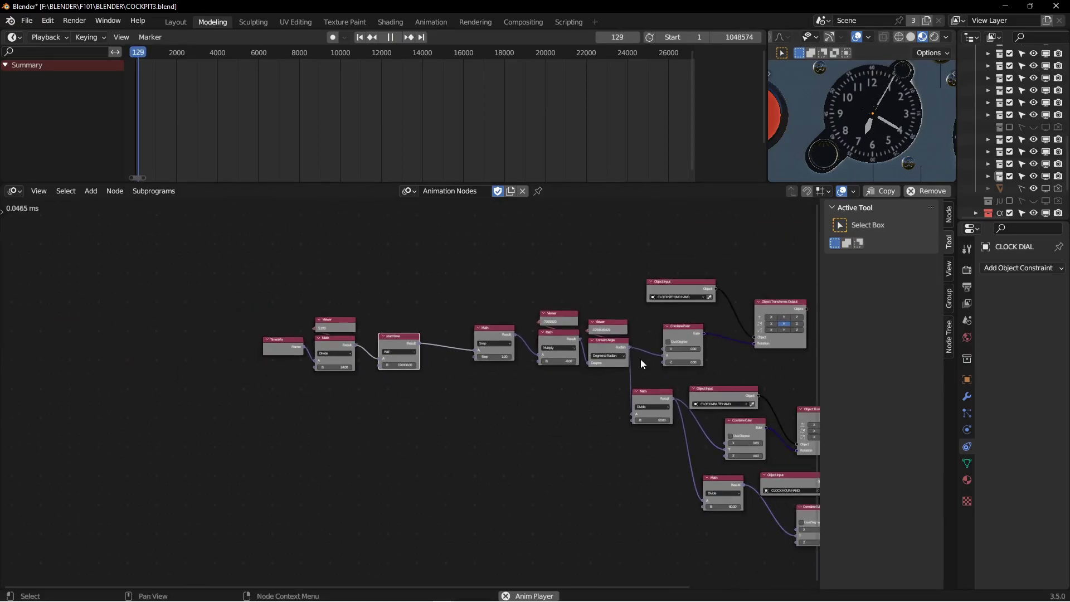
middle_click_drag(637, 357, 436, 354)
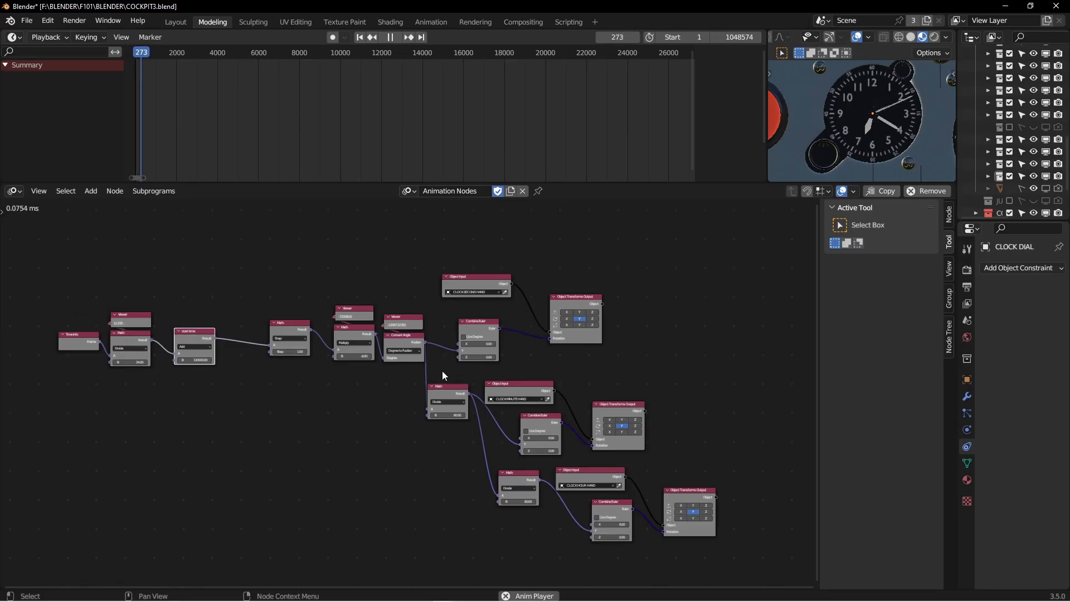
scroll(442, 370, "up", 1)
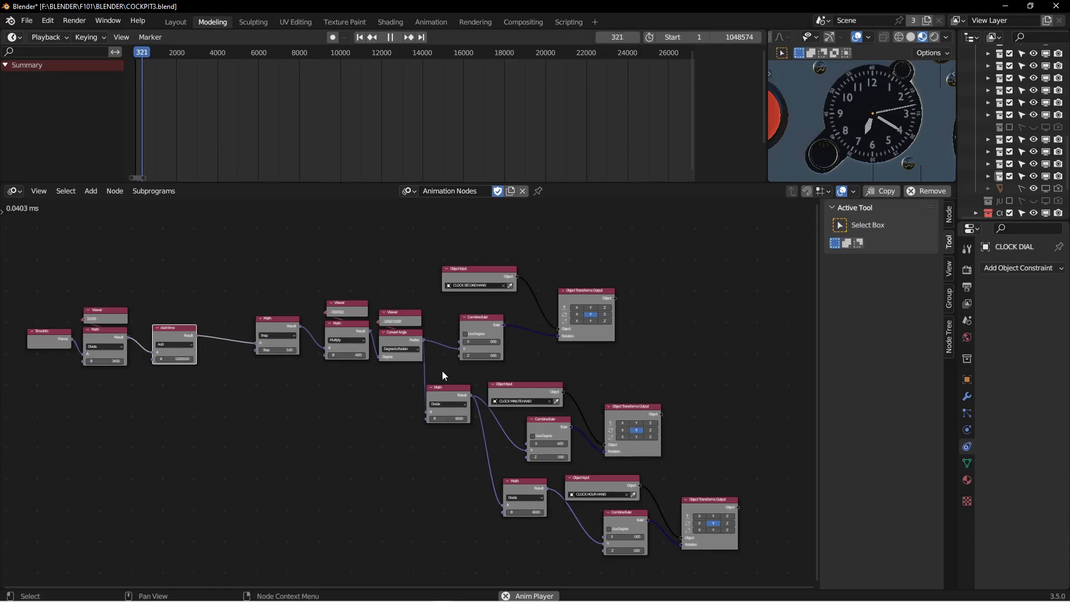